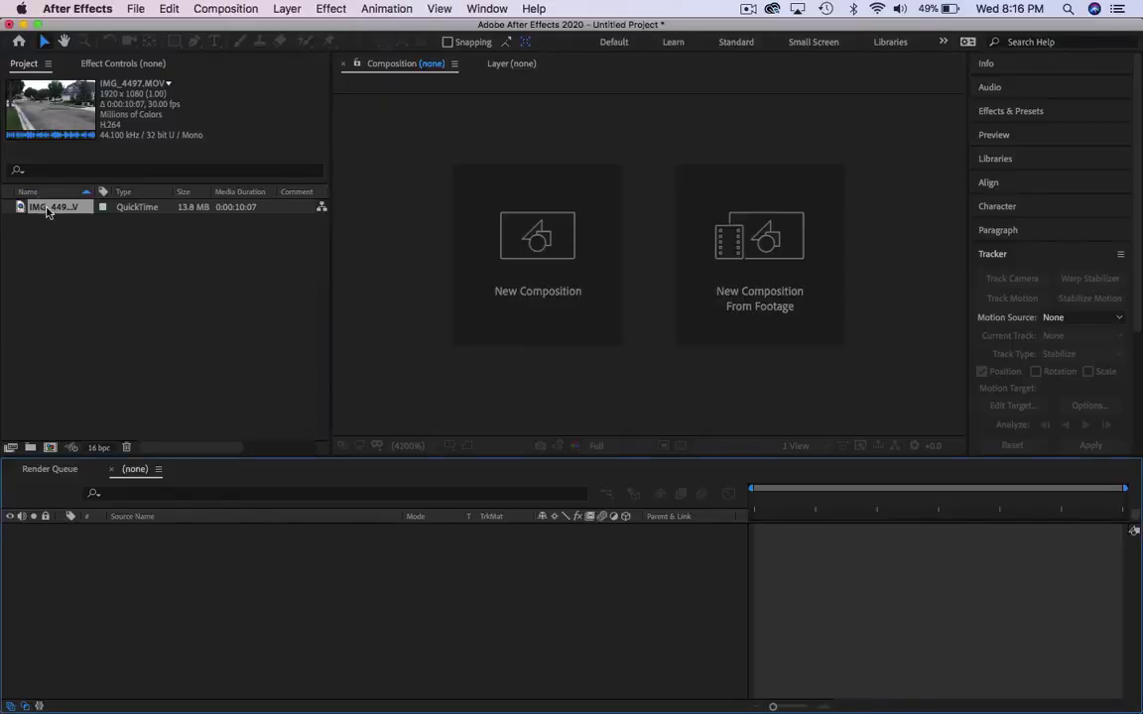
Create a composition from the IMG_4497.MOV footage and run Track Camera on its layer
{"action": "left_click_drag", "start_coordinate": [46, 210], "coordinate": [318, 610]}
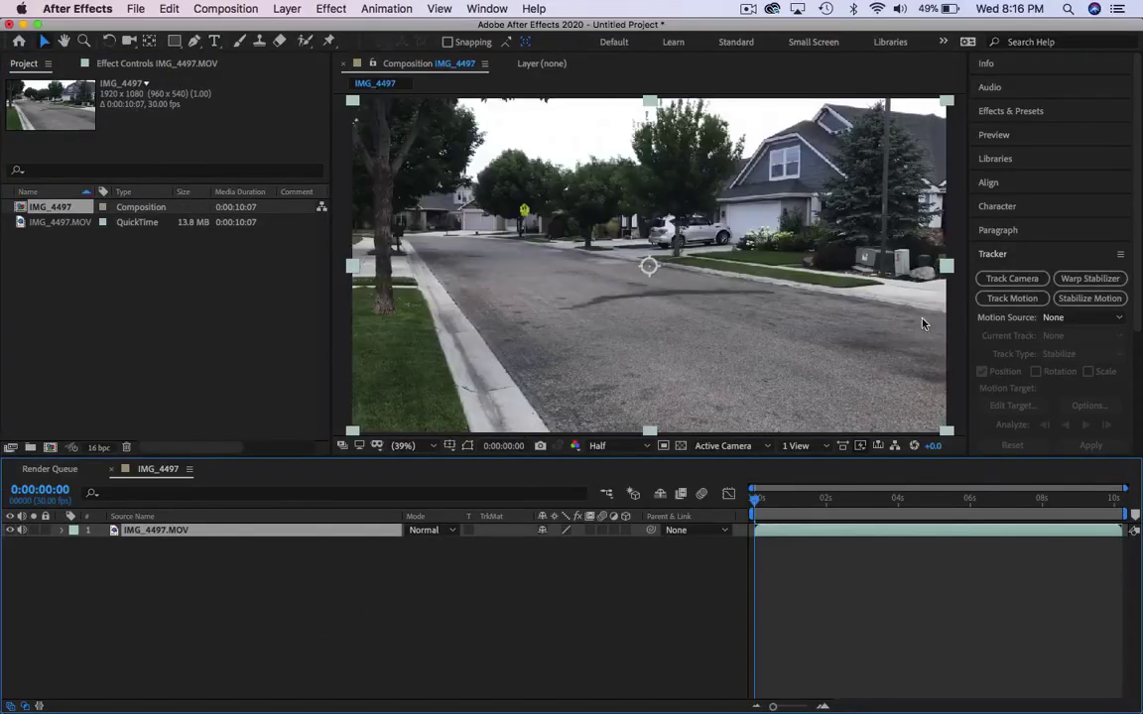
{"action": "left_click", "coordinate": [1012, 279]}
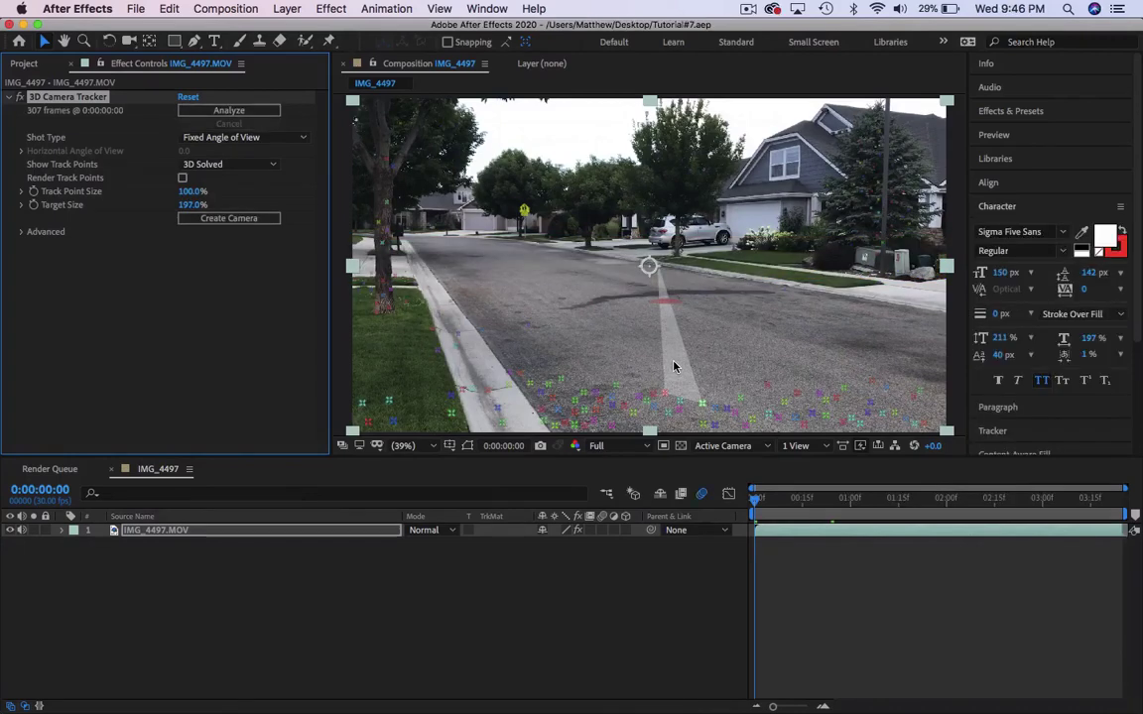
Set the ground plane and origin from the selected road track points, and create a solid and camera from them
{"action": "right_click", "coordinate": [675, 368]}
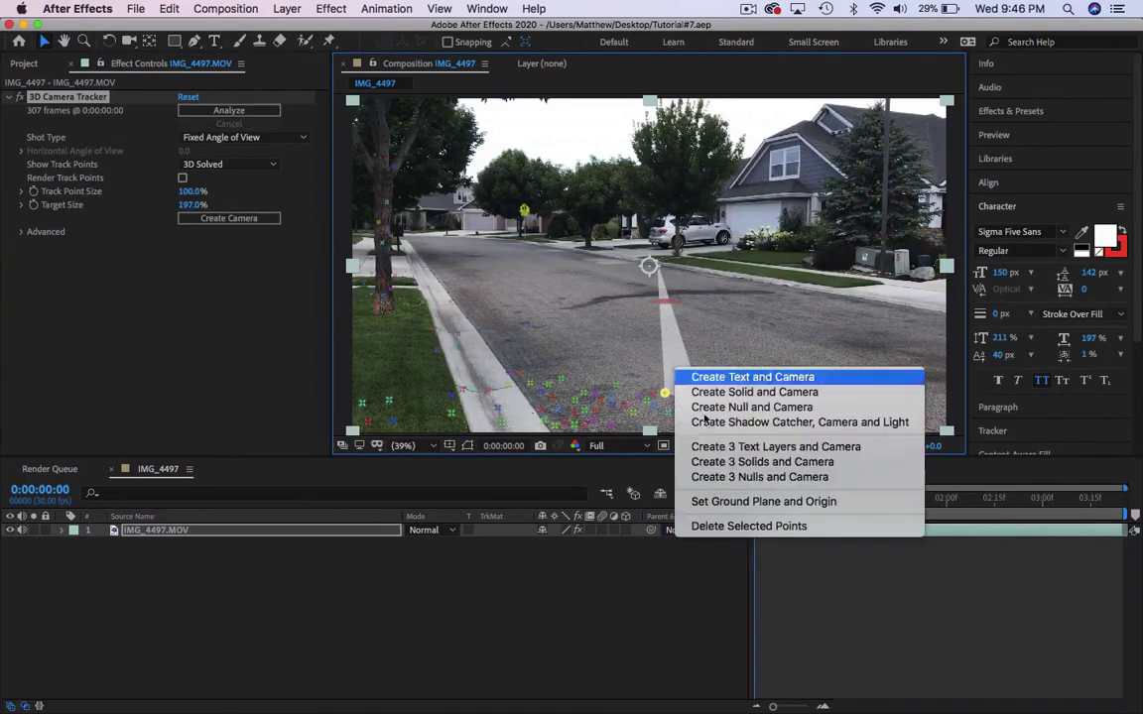
{"action": "left_click", "coordinate": [722, 502]}
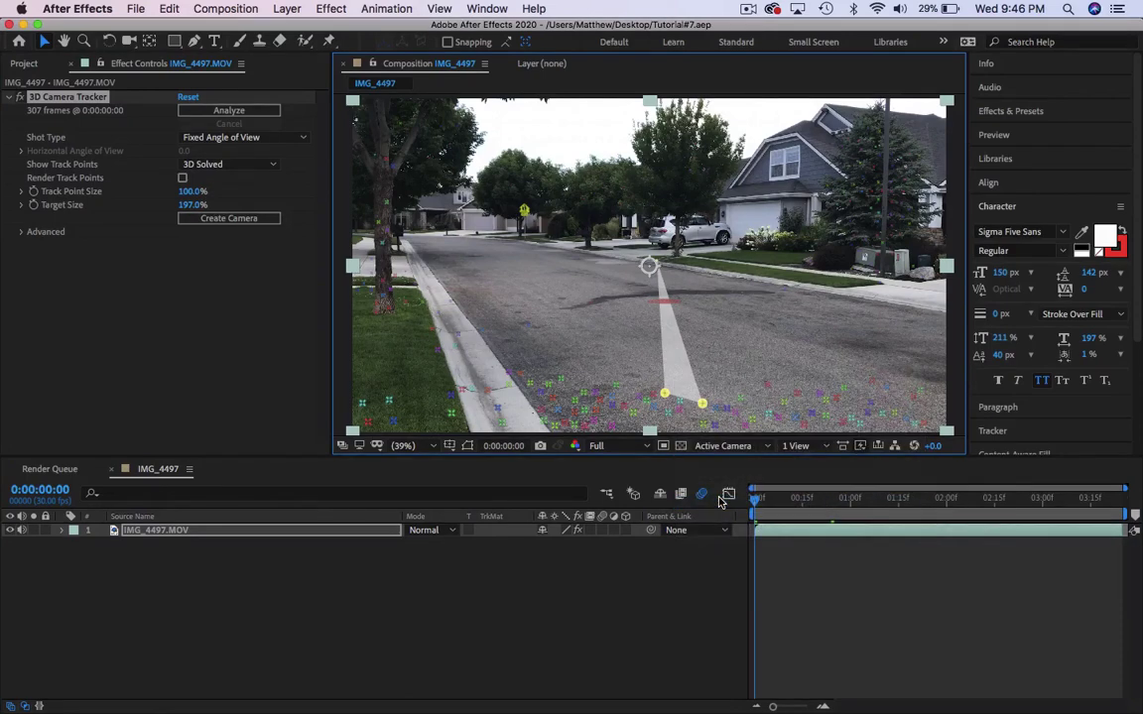
{"action": "right_click", "coordinate": [667, 314]}
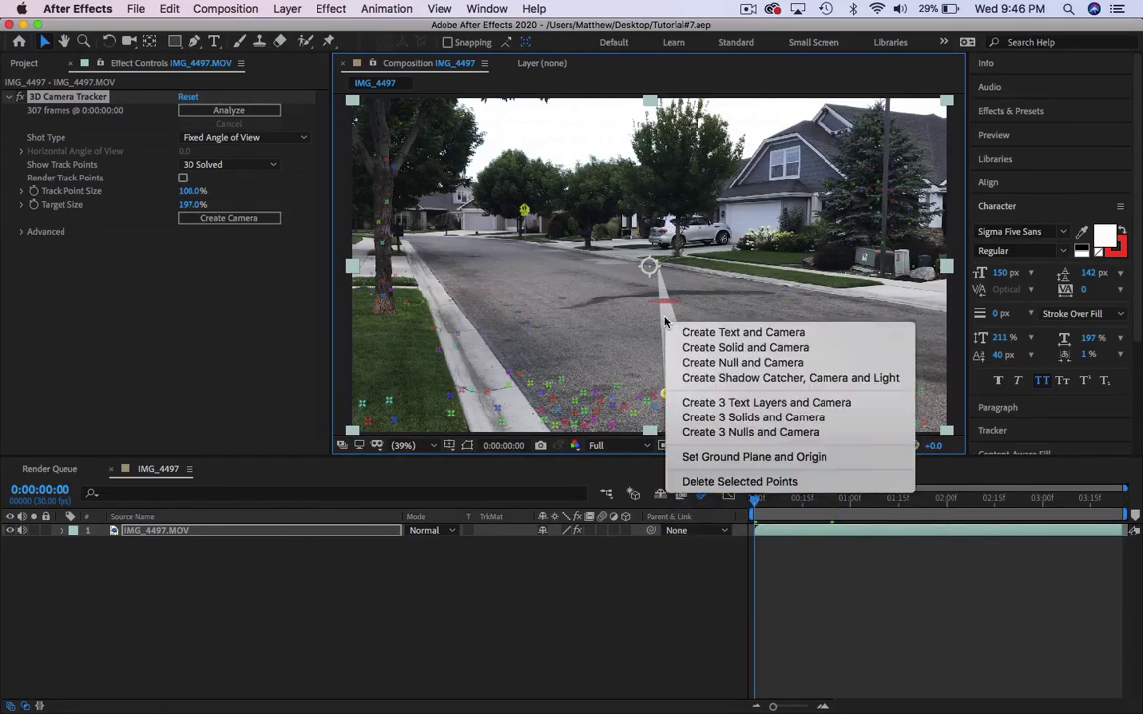
{"action": "left_click", "coordinate": [689, 344]}
Parent the 3D Tracker Camera to Track Solid 1 and set the solid's position to 960, 540, 0
{"action": "left_click_drag", "start_coordinate": [177, 531], "coordinate": [199, 551]}
{"action": "left_click_drag", "start_coordinate": [652, 529], "coordinate": [267, 545]}
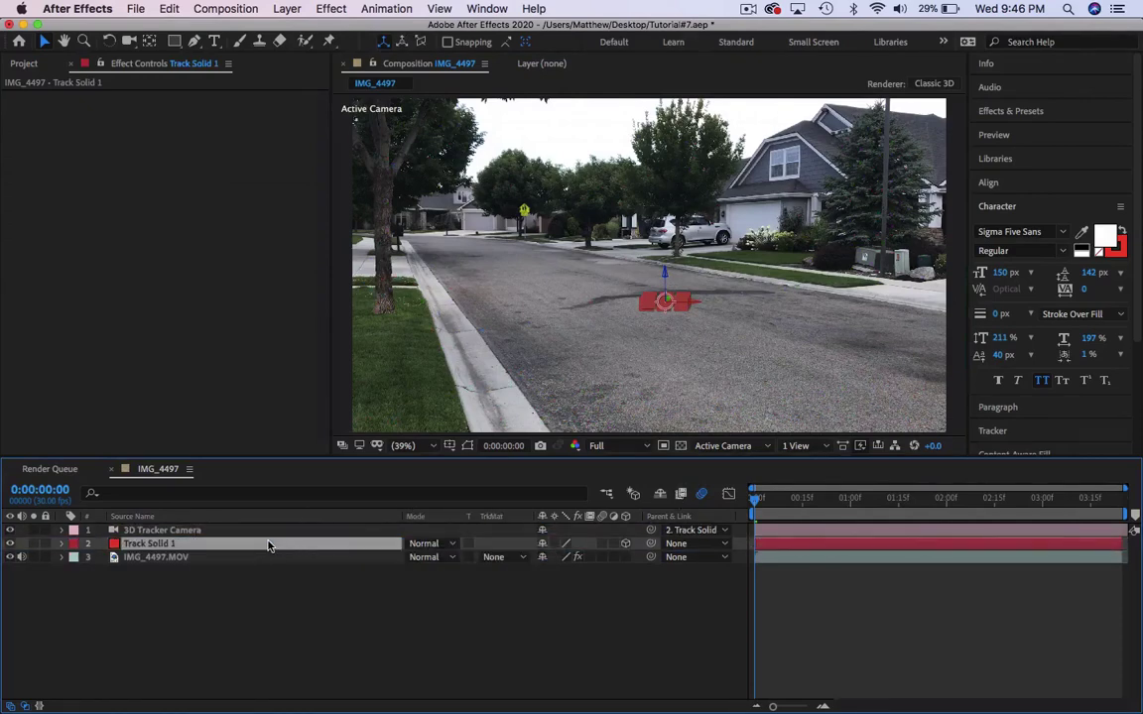
{"action": "type", "text": "p"}
{"action": "type", "text": "960"}
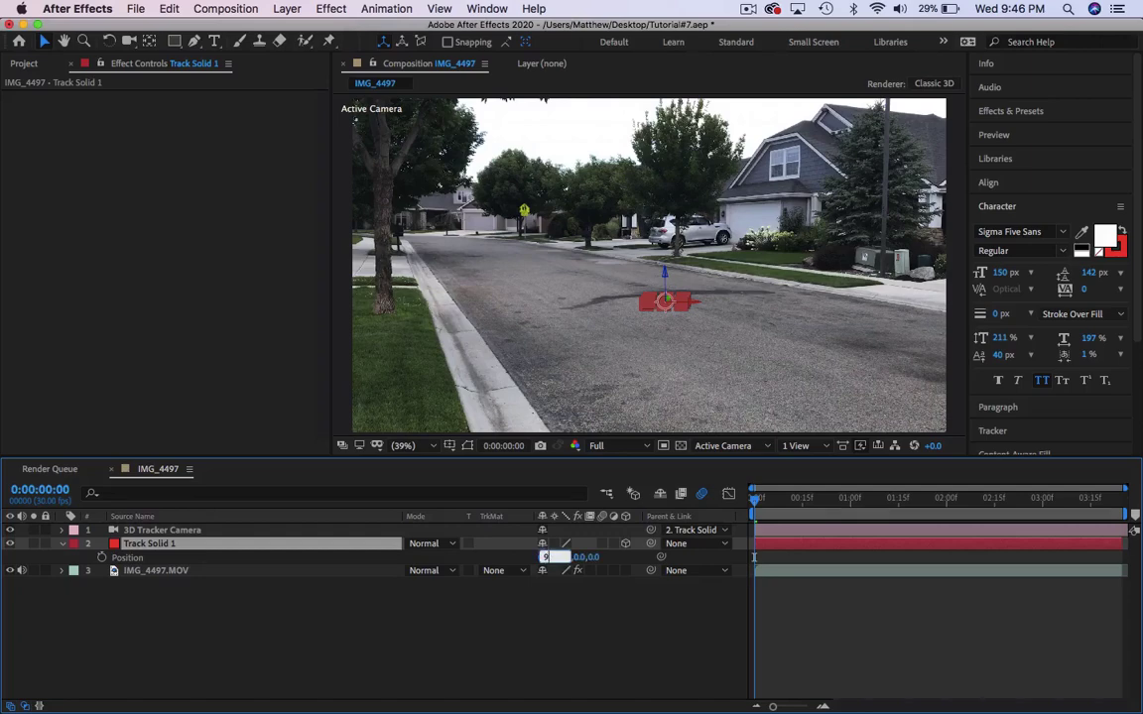
{"action": "key", "text": "Return"}
{"action": "left_click", "coordinate": [562, 559]}
{"action": "type", "text": "540"}
{"action": "key", "text": "Return"}
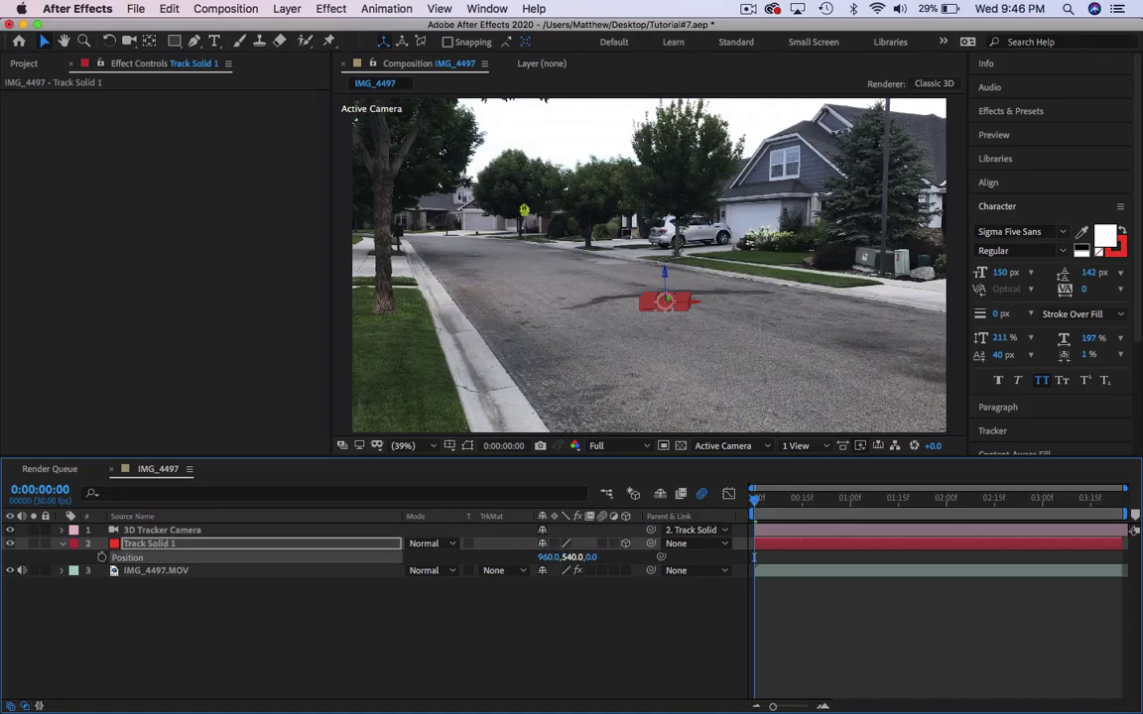
{"action": "left_click", "coordinate": [594, 558]}
{"action": "key", "text": "Return"}
Set Track Solid 1's orientation to 270°, 0°, 0°
{"action": "key", "text": "r"}
{"action": "left_click", "coordinate": [550, 558]}
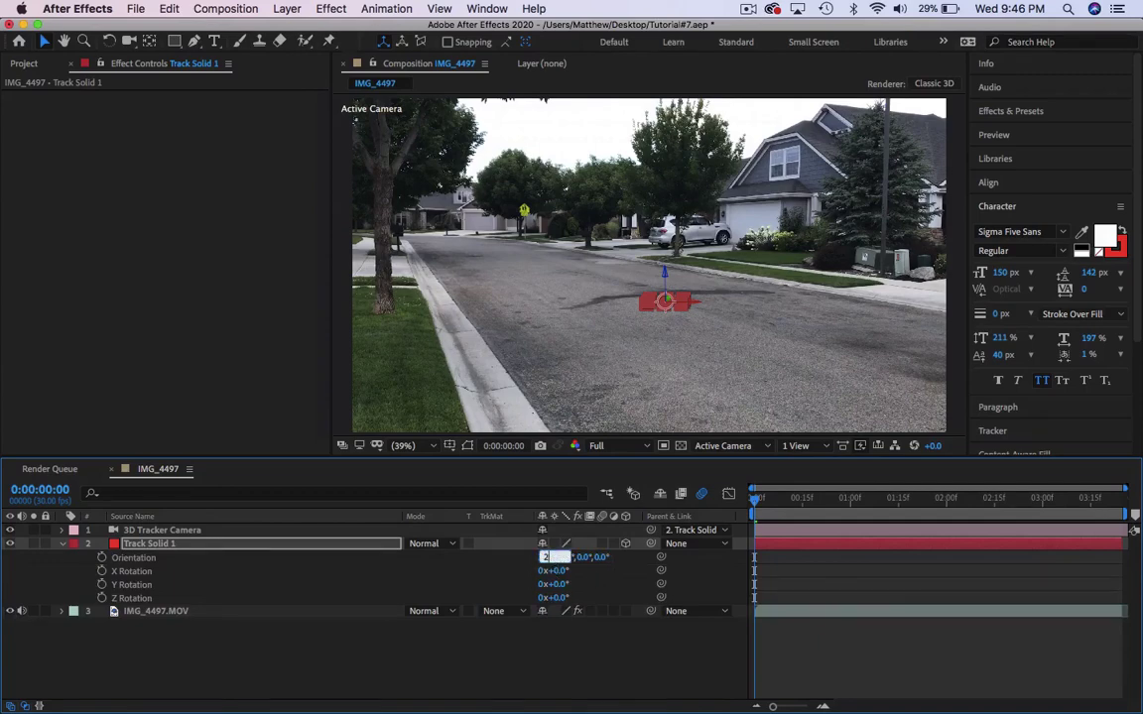
{"action": "key", "text": "Return"}
{"action": "left_click", "coordinate": [567, 558]}
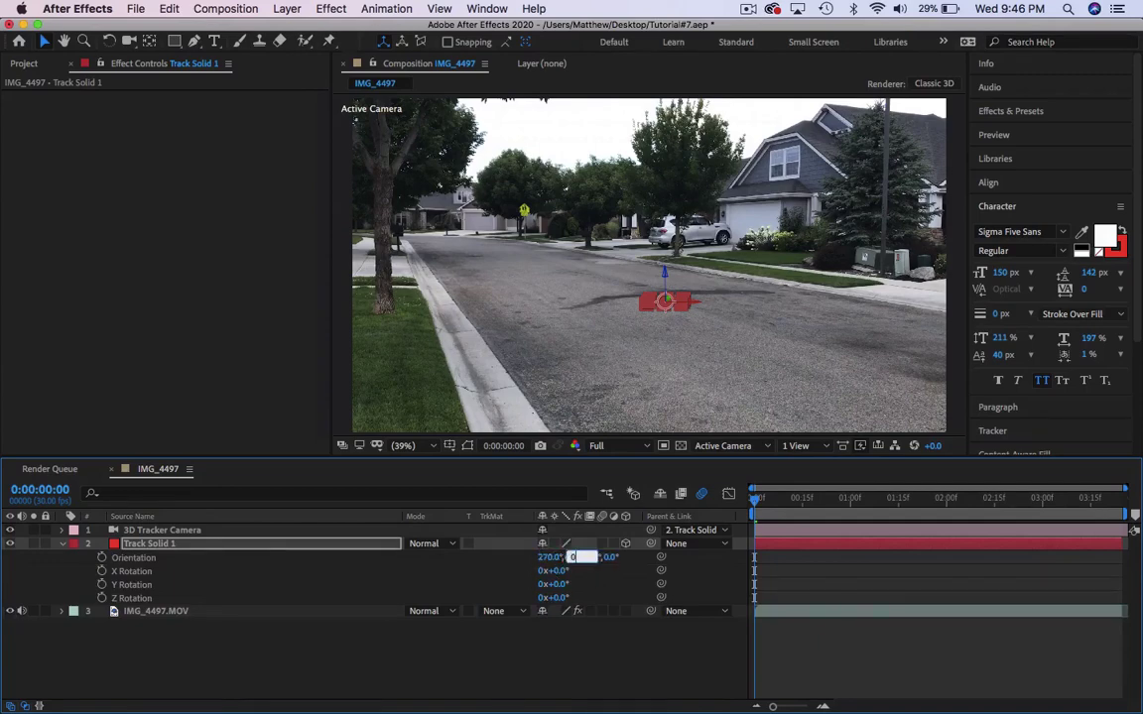
{"action": "left_click", "coordinate": [588, 558]}
Add a 1920 x 1080 black 3D solid as a size reference and scale Track Solid 1 to 5.8%
{"action": "key", "text": "s"}
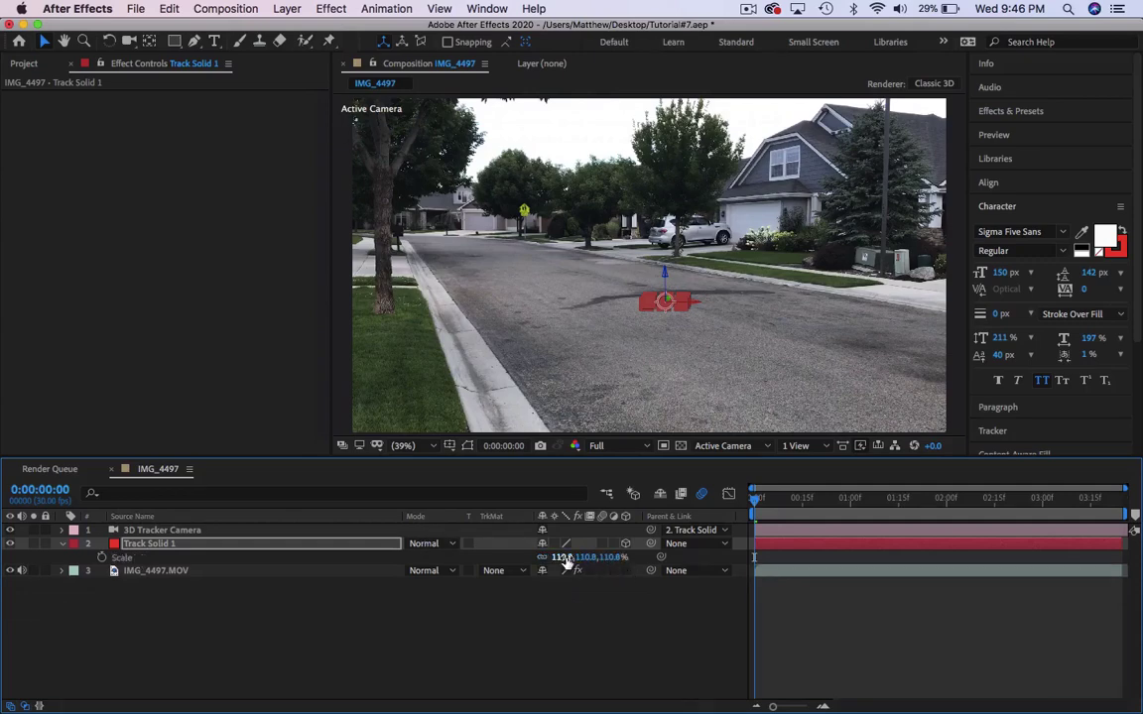
{"action": "left_click", "coordinate": [286, 8]}
{"action": "mouse_move", "coordinate": [293, 28]}
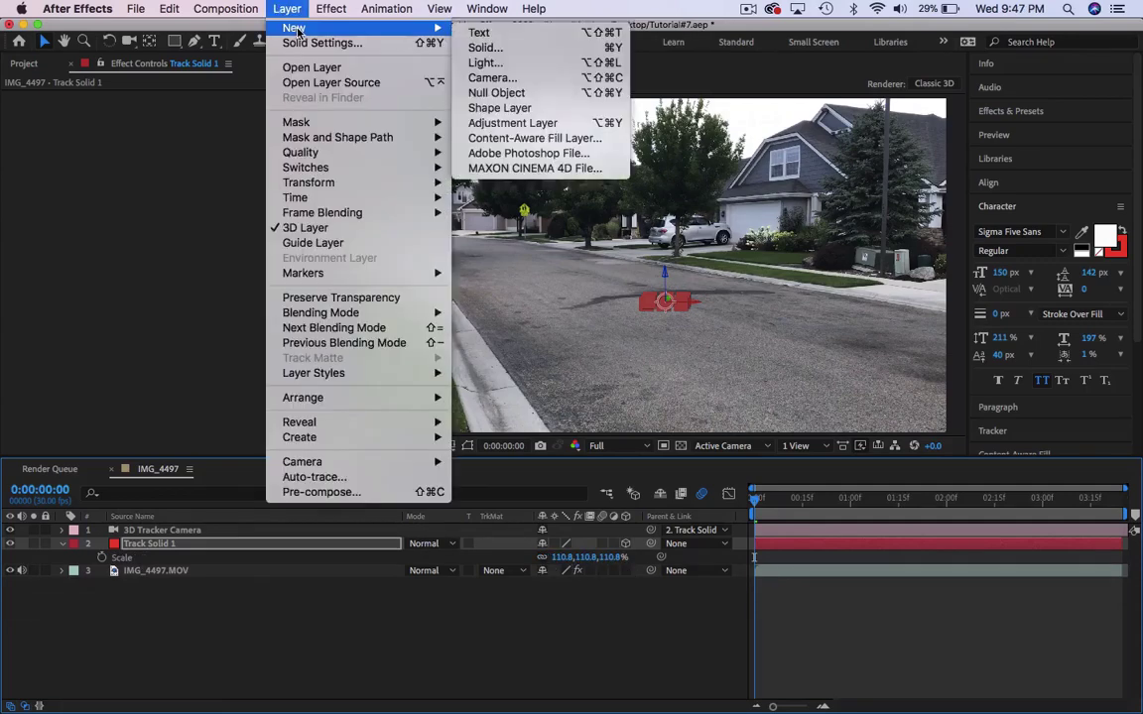
{"action": "left_click", "coordinate": [484, 46]}
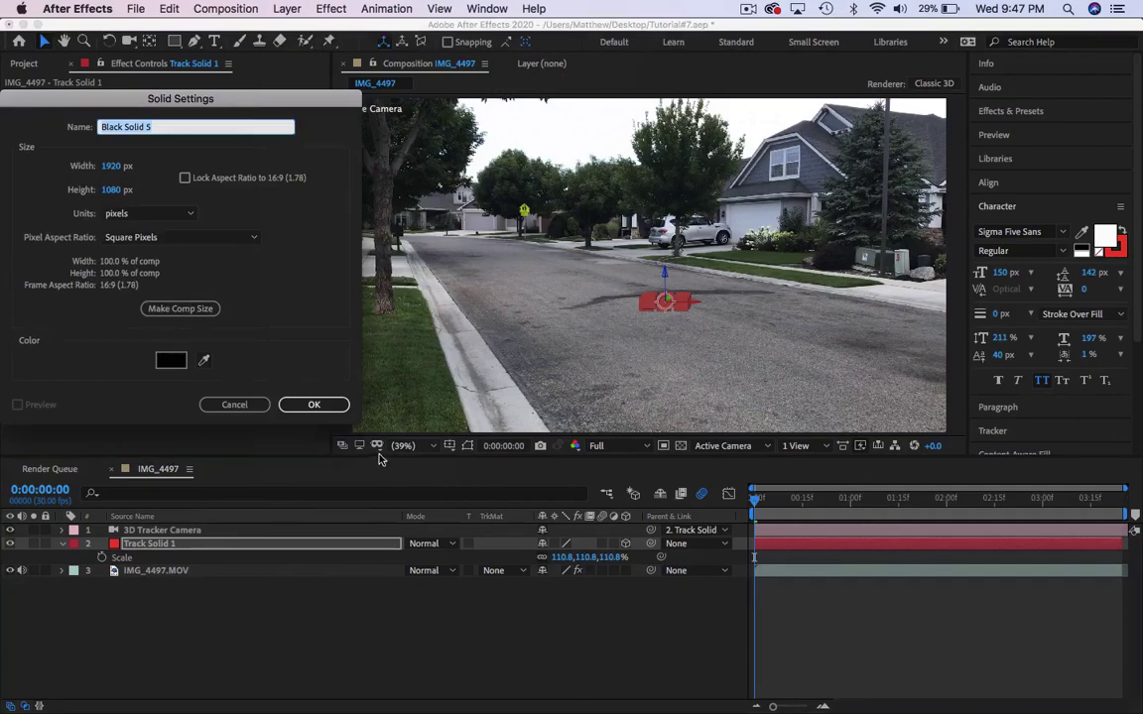
{"action": "left_click", "coordinate": [327, 407]}
{"action": "left_click", "coordinate": [625, 543]}
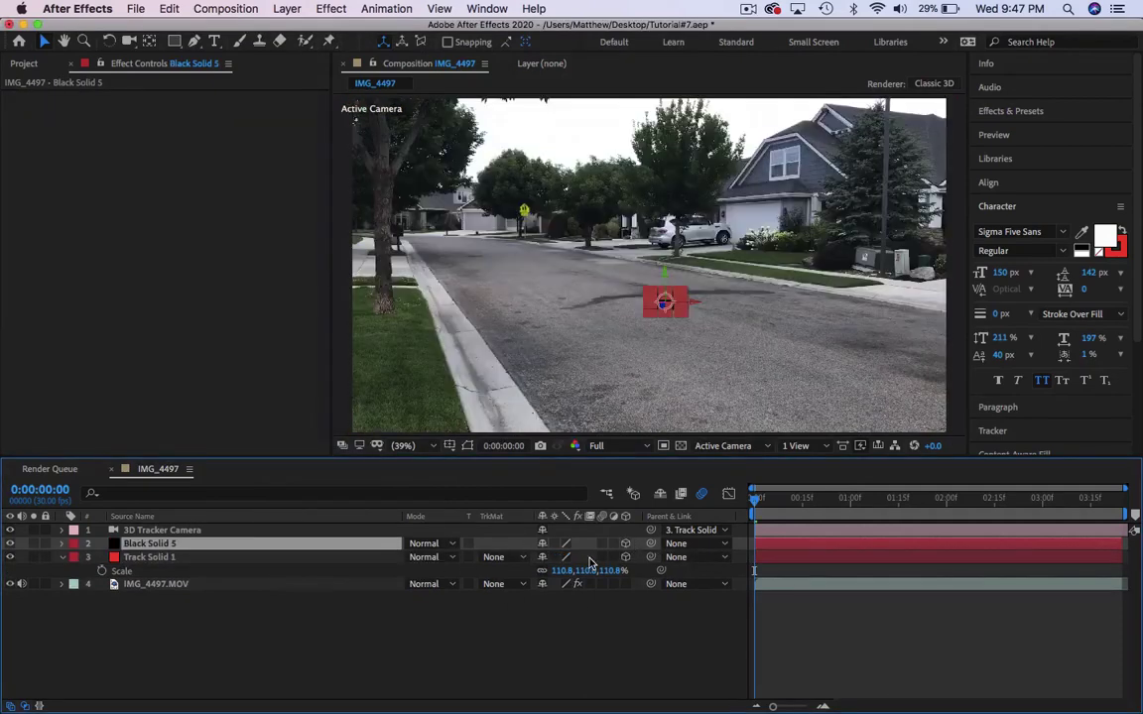
{"action": "left_click_drag", "start_coordinate": [561, 570], "coordinate": [487, 576]}
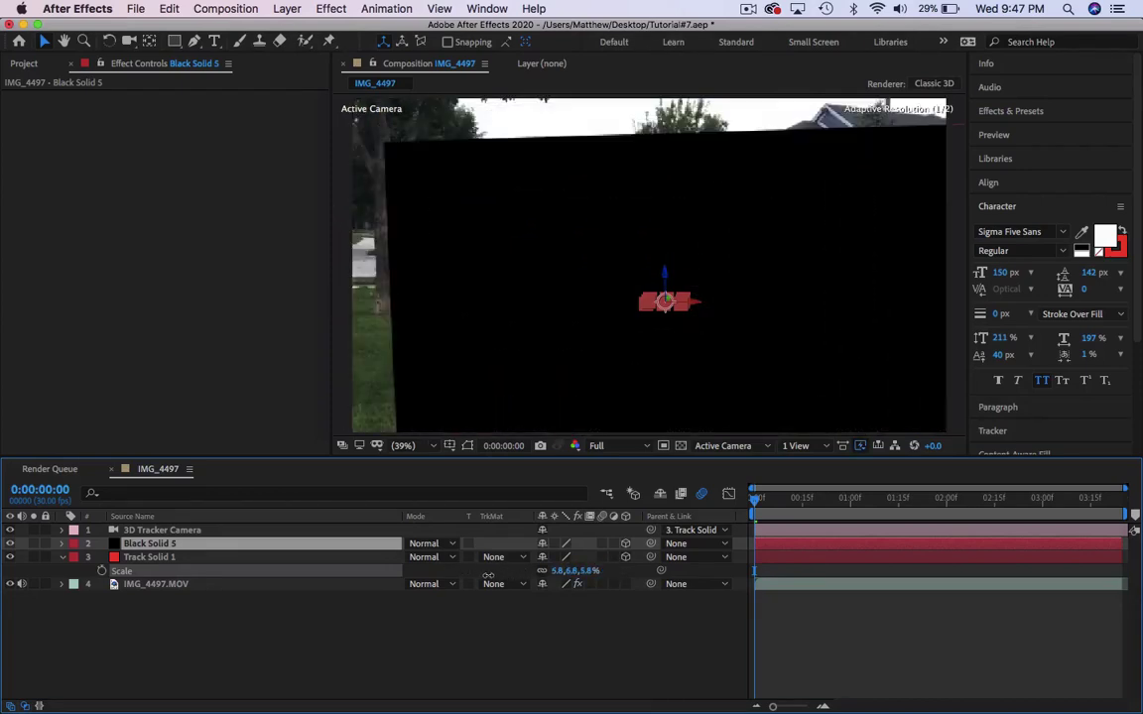
Delete the black reference solid and set the 3D Tracker Camera's parent to None
{"action": "left_click", "coordinate": [138, 560]}
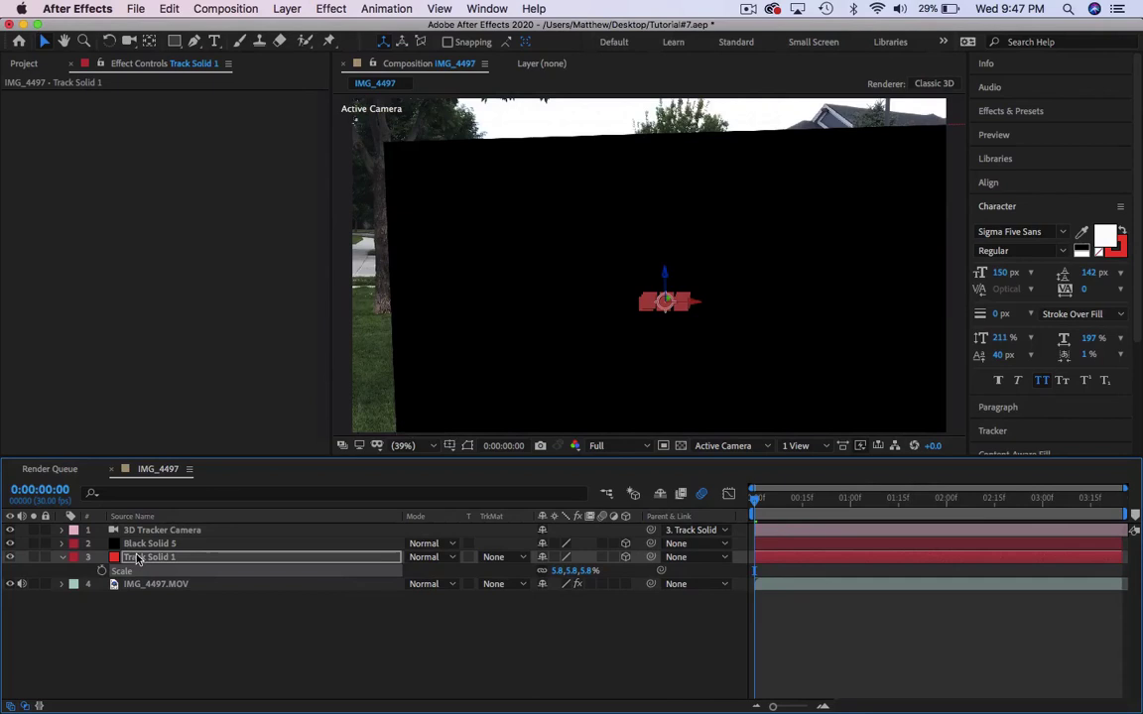
{"action": "left_click", "coordinate": [188, 544]}
{"action": "key", "text": "Delete"}
{"action": "left_click", "coordinate": [680, 531]}
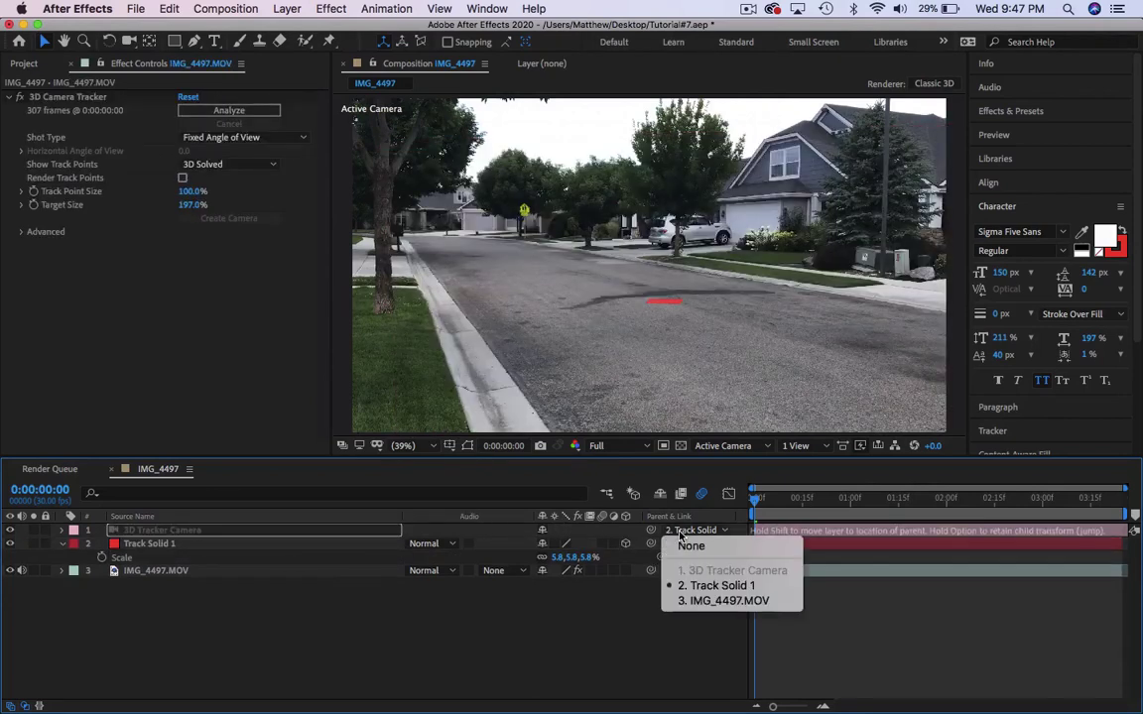
{"action": "left_click", "coordinate": [691, 547]}
{"action": "left_click", "coordinate": [60, 545]}
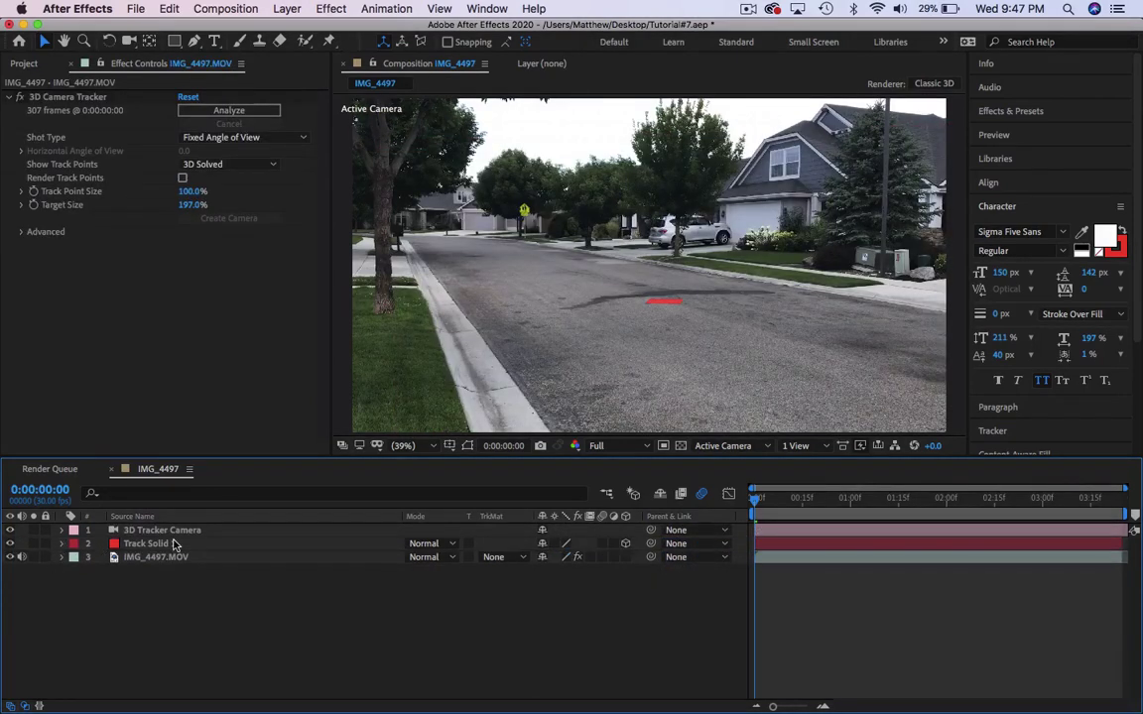
Add a new black solid above the 3D Tracker Camera layer
{"action": "left_click", "coordinate": [174, 533]}
{"action": "key", "text": "super+y"}
{"action": "key", "text": "Return"}
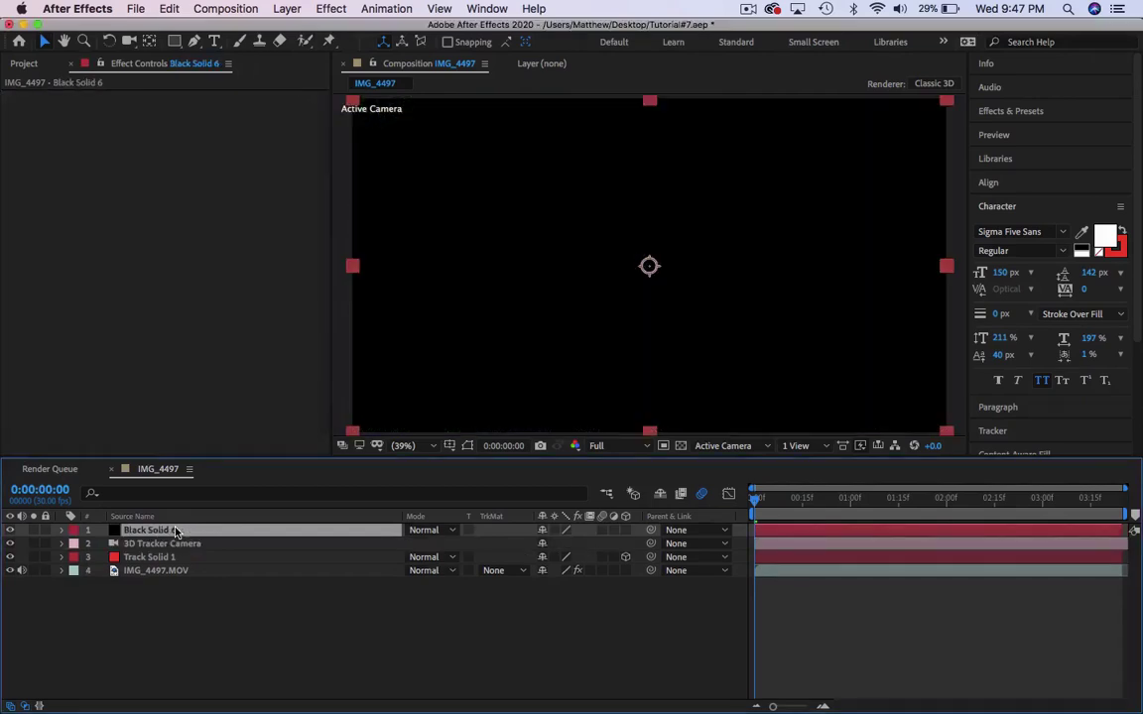
Apply the Element effect to the new black solid and open its Scene Setup
{"action": "key", "text": "ctrl+space"}
{"action": "type", "text": "ele"}
{"action": "key", "text": "Return"}
{"action": "left_click", "coordinate": [75, 98]}
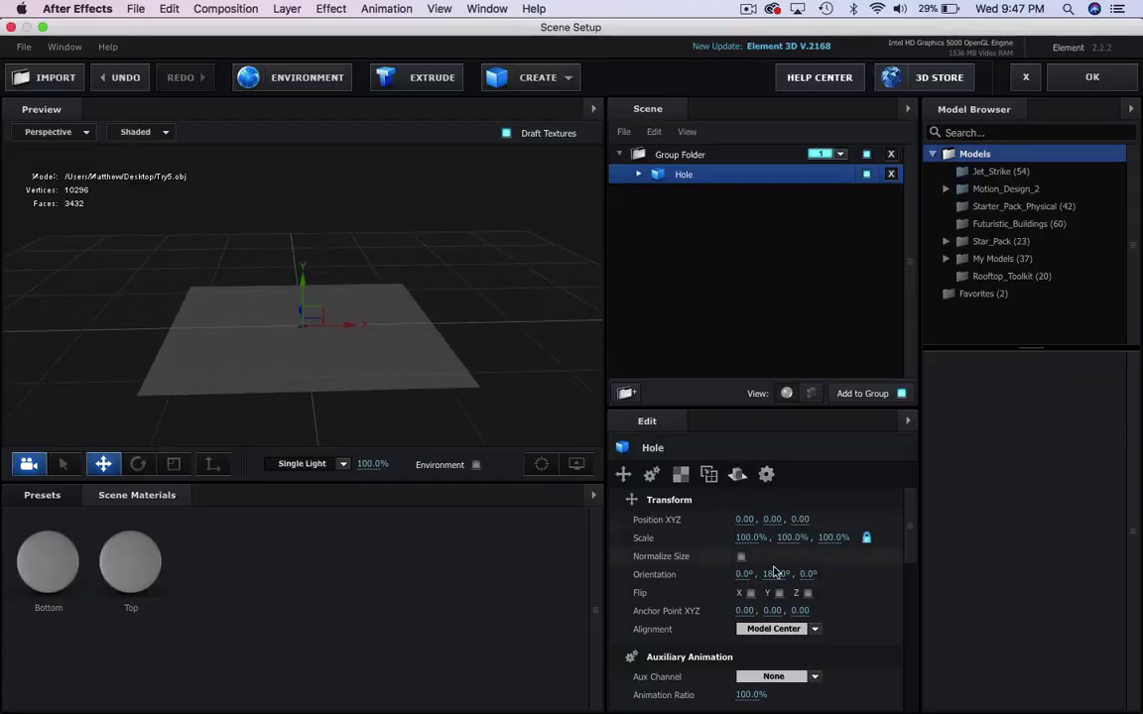
Set the Hole model's scale to 500% with Normalize Size turned off
{"action": "left_click", "coordinate": [742, 558]}
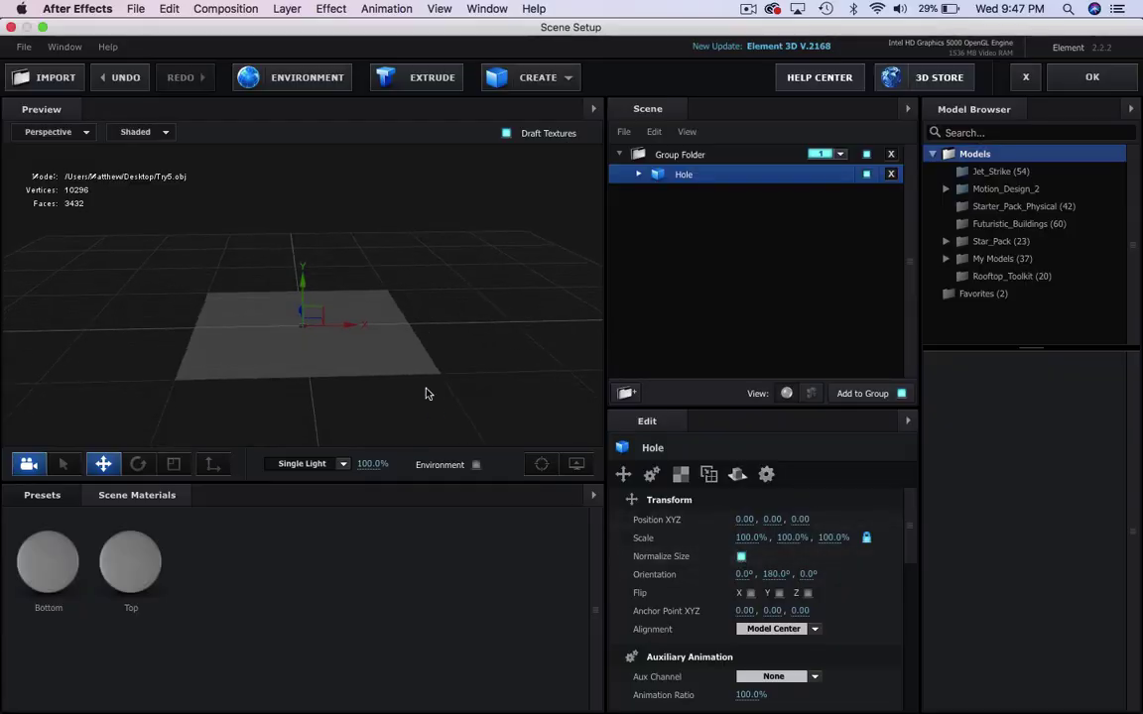
{"action": "left_click", "coordinate": [749, 538]}
{"action": "type", "text": "500"}
{"action": "key", "text": "Return"}
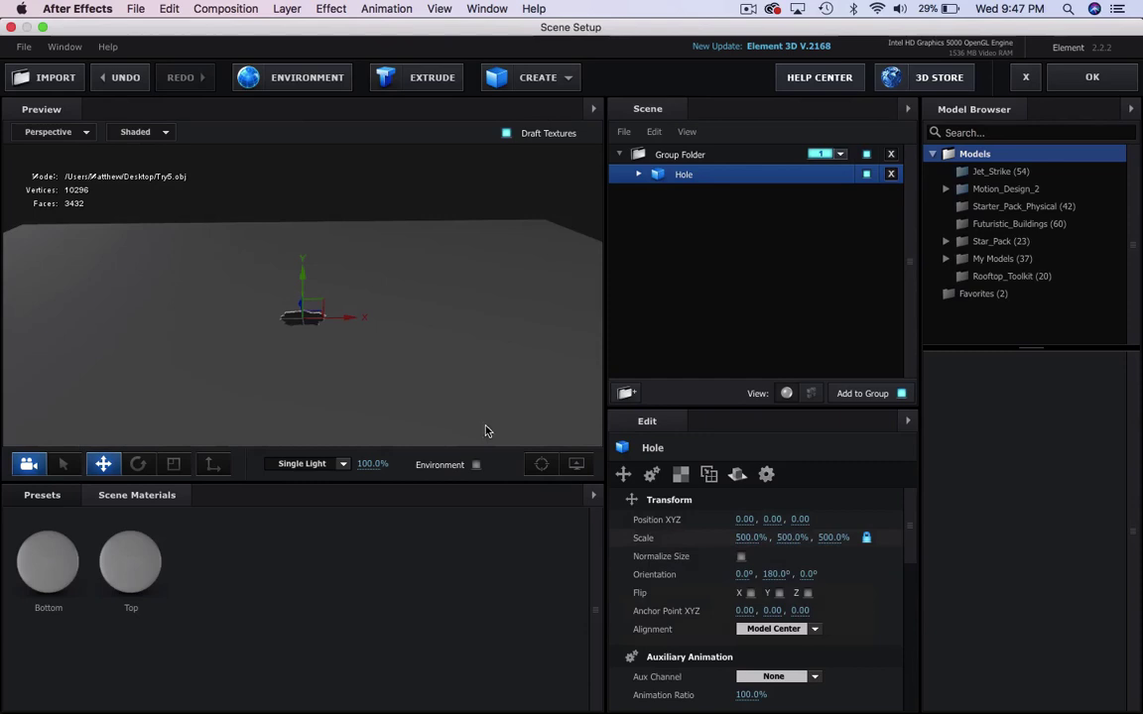
Set the Hole model's UV Repeat to 15 in both directions
{"action": "scroll", "coordinate": [751, 537], "scroll_direction": "down", "scroll_amount": 5}
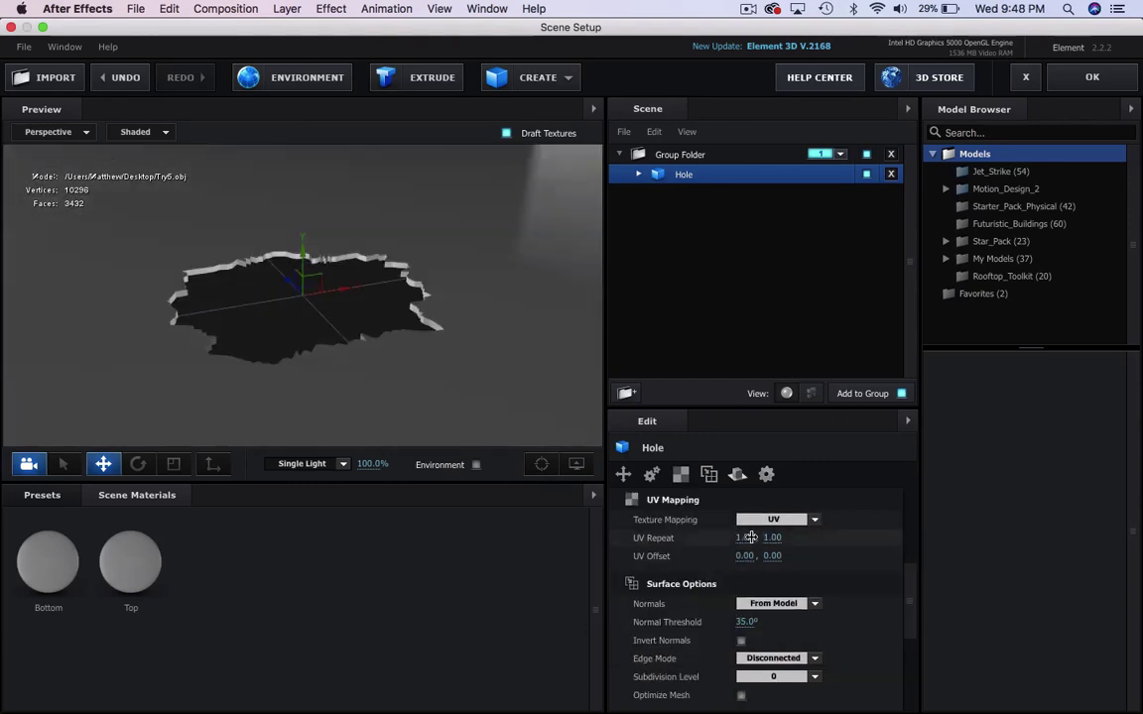
{"action": "left_click", "coordinate": [746, 537]}
{"action": "key", "text": "Return"}
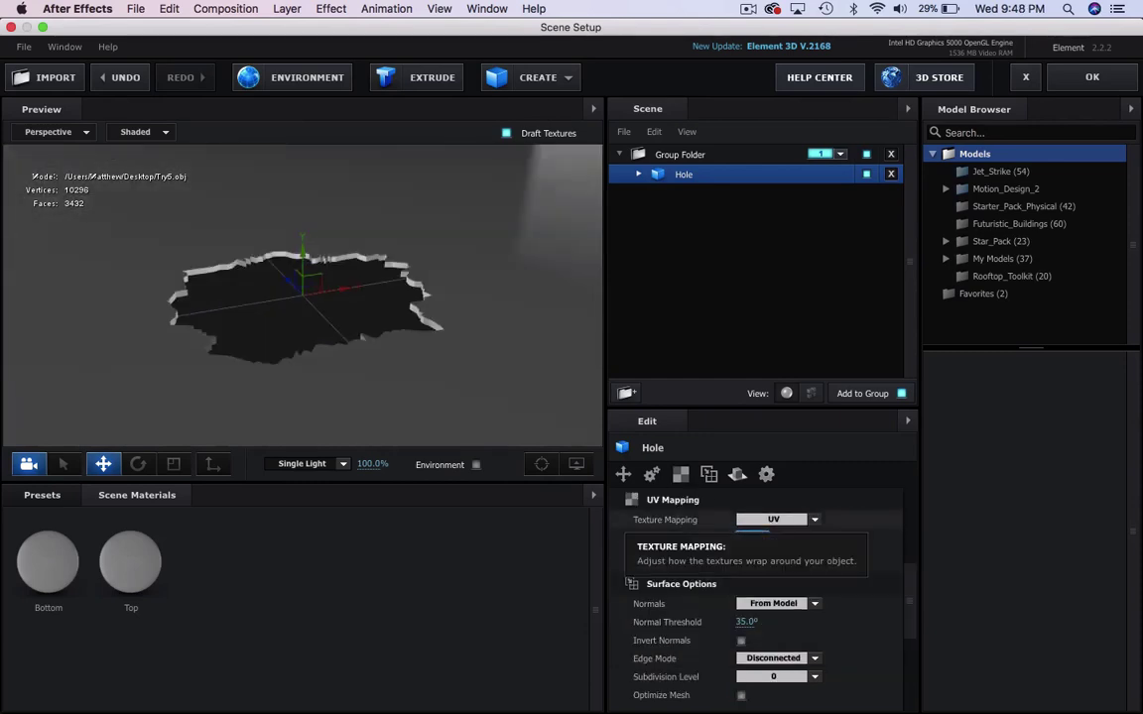
{"action": "left_click", "coordinate": [744, 540]}
{"action": "type", "text": "15"}
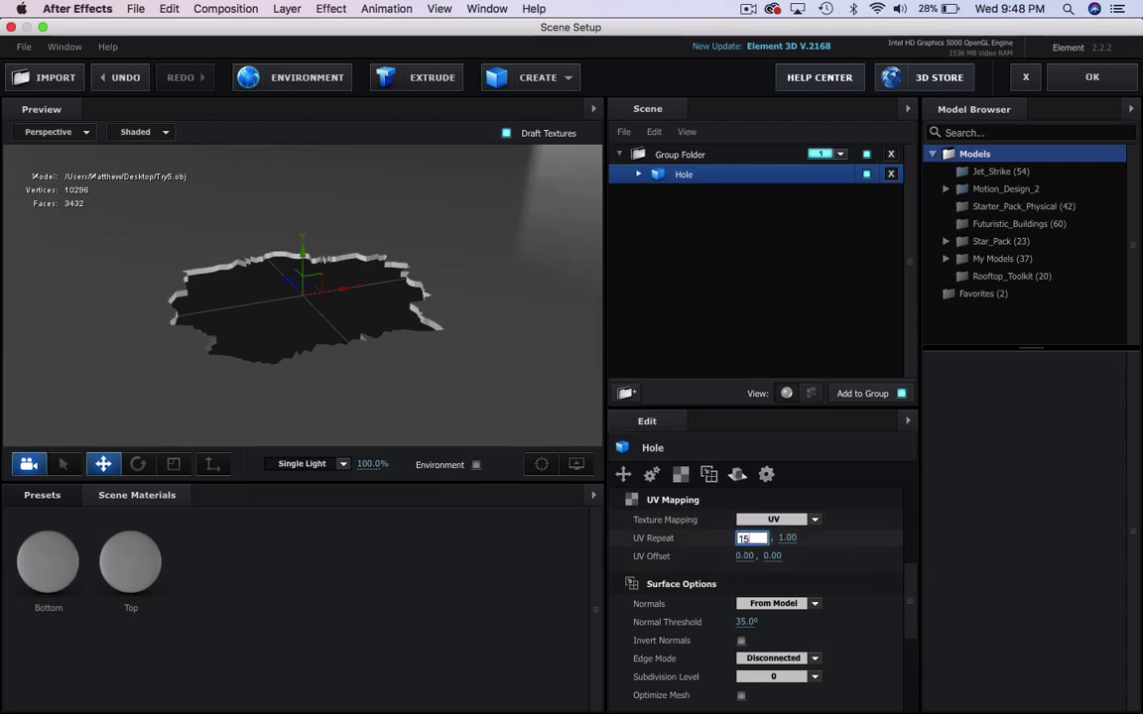
{"action": "key", "text": "Return"}
{"action": "left_click", "coordinate": [776, 537]}
{"action": "type", "text": "15"}
{"action": "key", "text": "Return"}
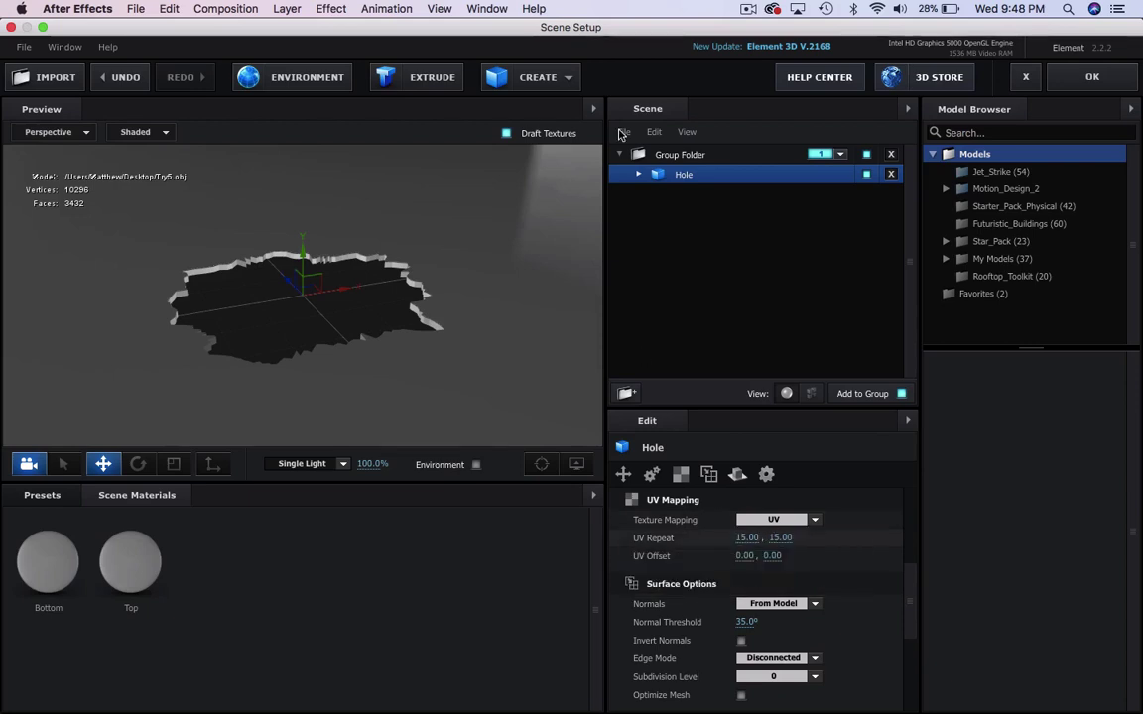
Enable Matte Shadow on the Hole model's Top material and set its AO Mode to Ignore
{"action": "left_click", "coordinate": [640, 175]}
{"action": "left_click", "coordinate": [706, 215]}
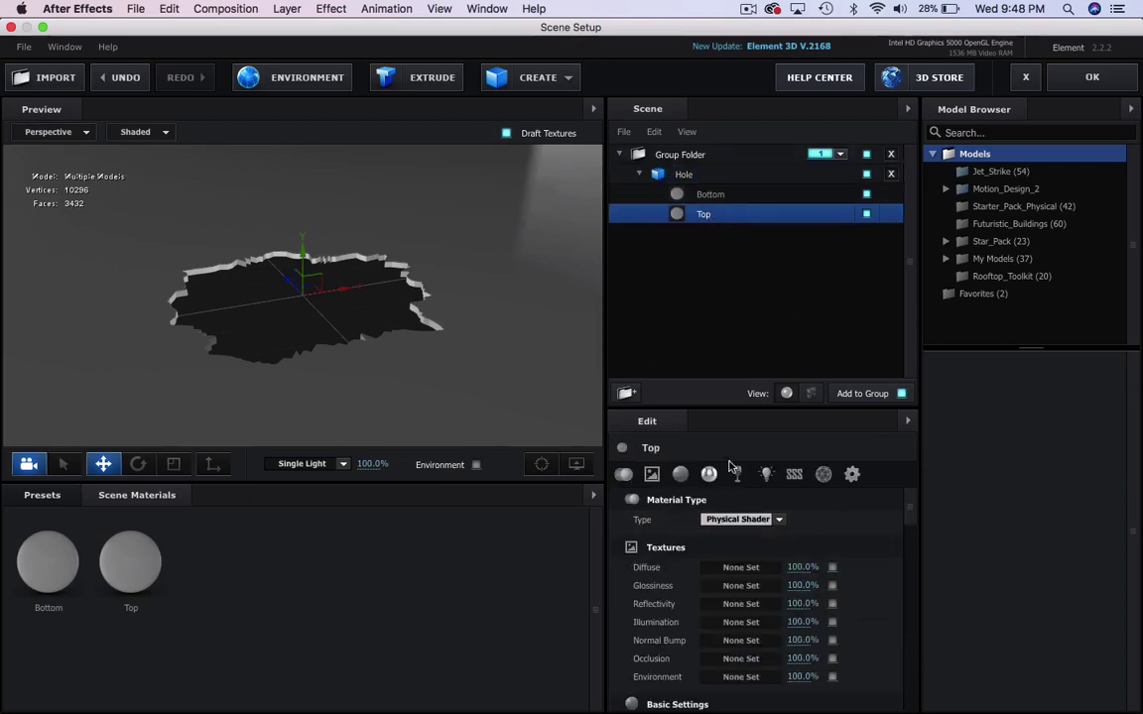
{"action": "left_click", "coordinate": [851, 473]}
{"action": "scroll", "coordinate": [744, 654], "scroll_direction": "down", "scroll_amount": 3}
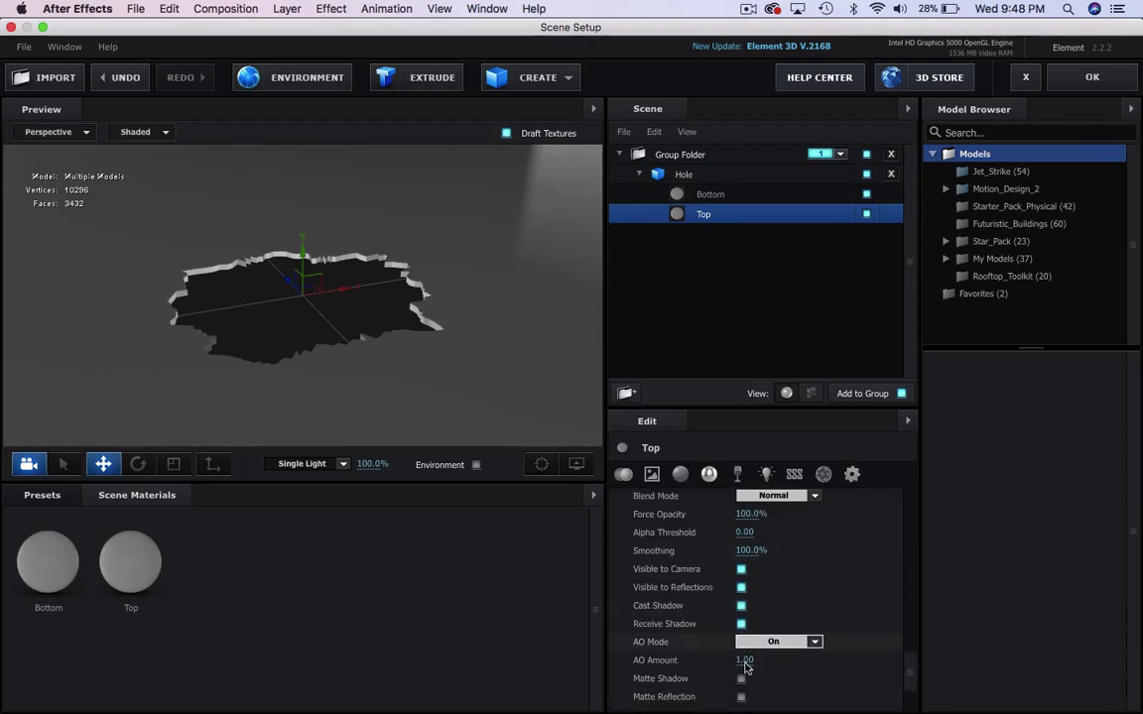
{"action": "left_click", "coordinate": [741, 670]}
{"action": "left_click", "coordinate": [773, 634]}
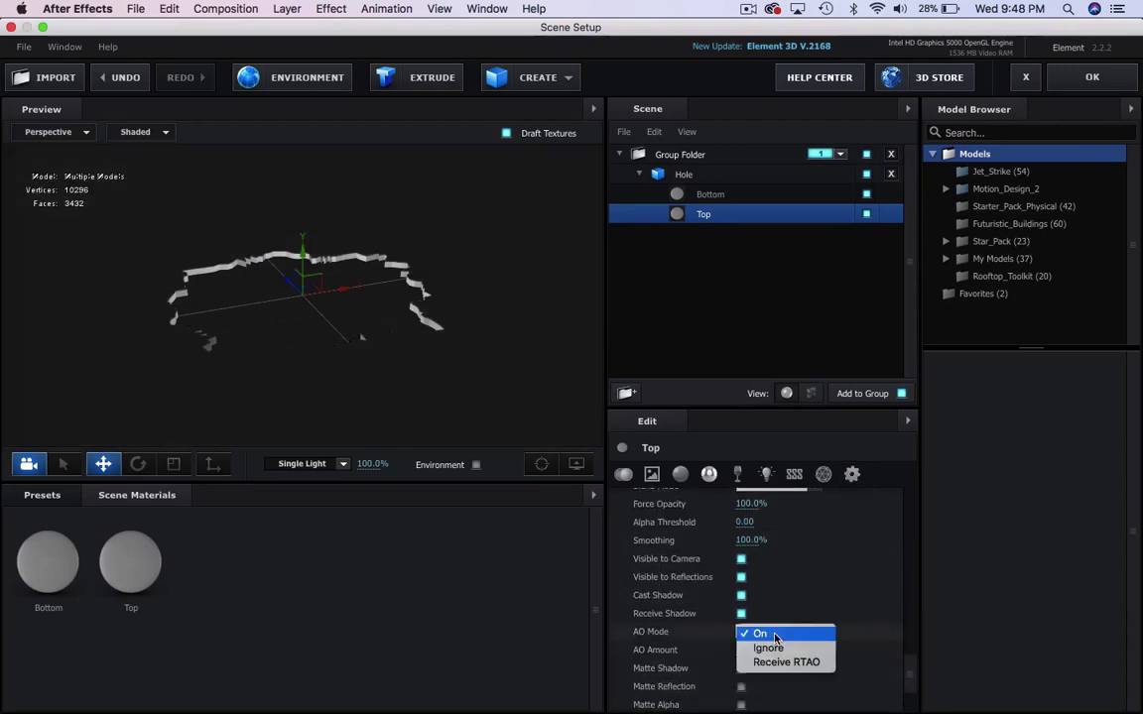
{"action": "left_click", "coordinate": [769, 649]}
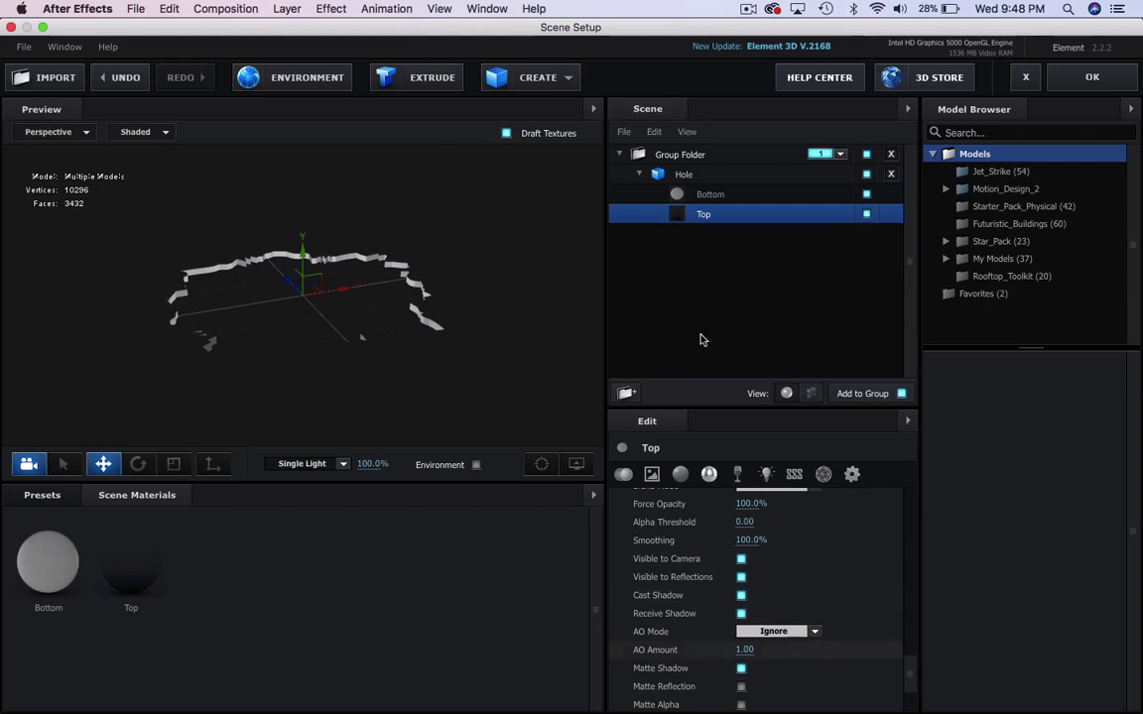
Add a cylinder with height 0.35, radius 0.31, 46 sides and zero chamfer, and lower it to about Y -0.18
{"action": "left_click", "coordinate": [695, 198]}
{"action": "left_click", "coordinate": [538, 76]}
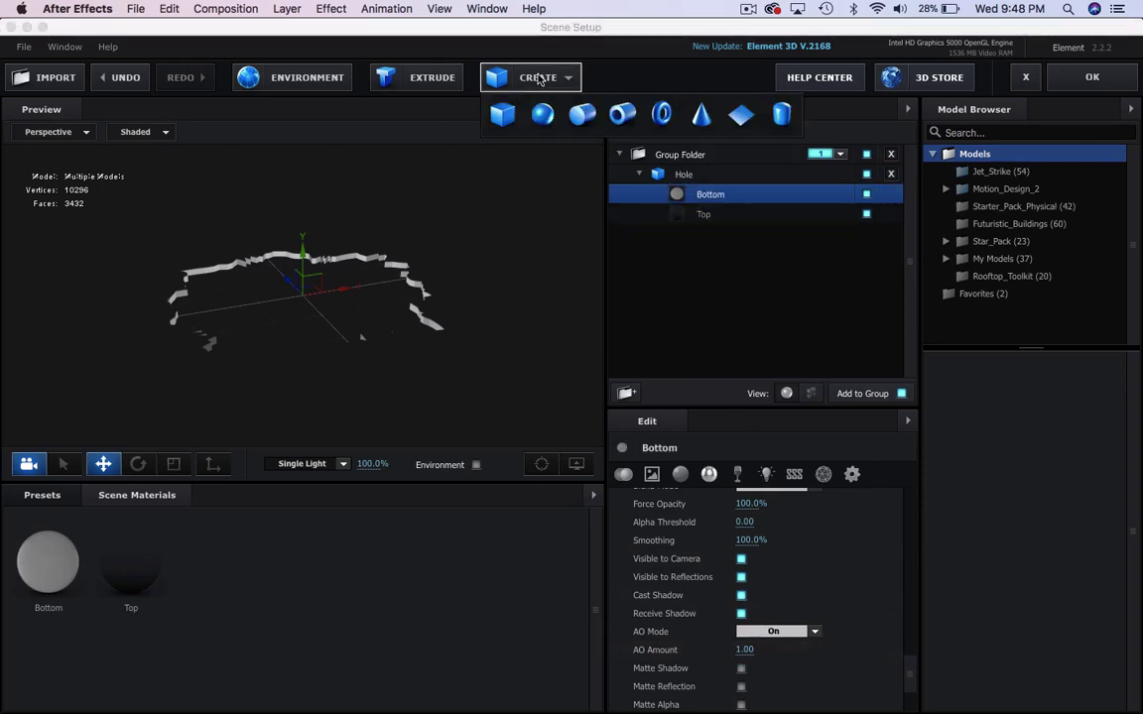
{"action": "left_click", "coordinate": [621, 115]}
{"action": "scroll", "coordinate": [451, 286], "scroll_direction": "down", "scroll_amount": 5}
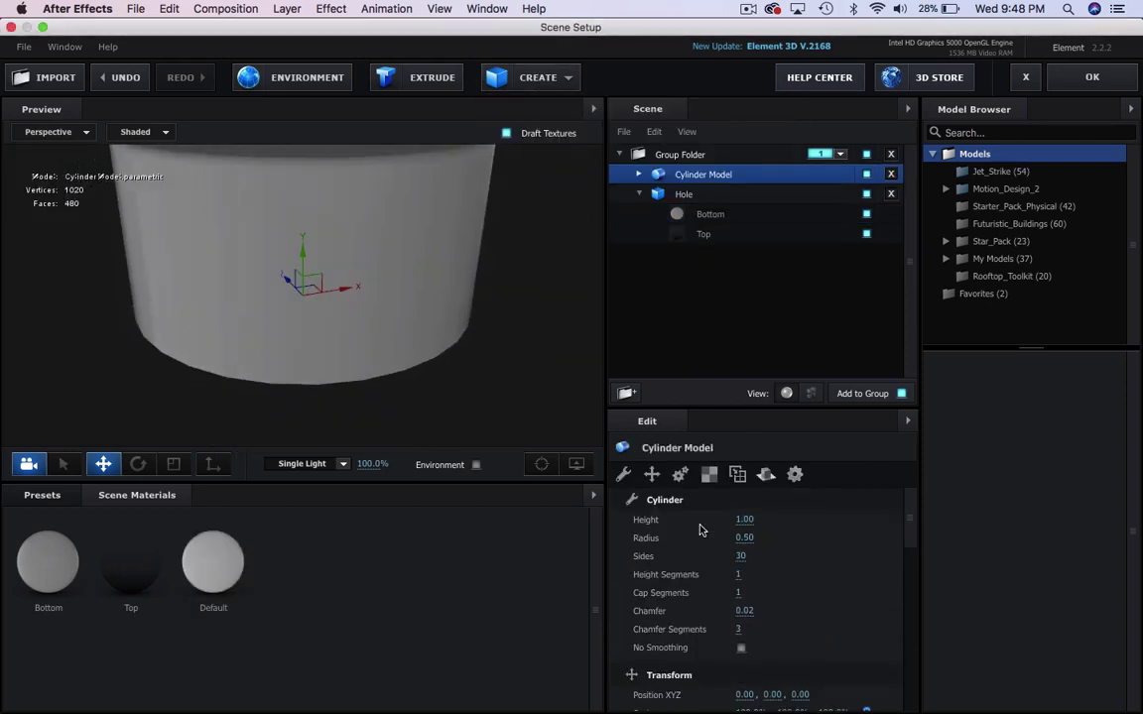
{"action": "left_click_drag", "start_coordinate": [743, 612], "coordinate": [666, 605]}
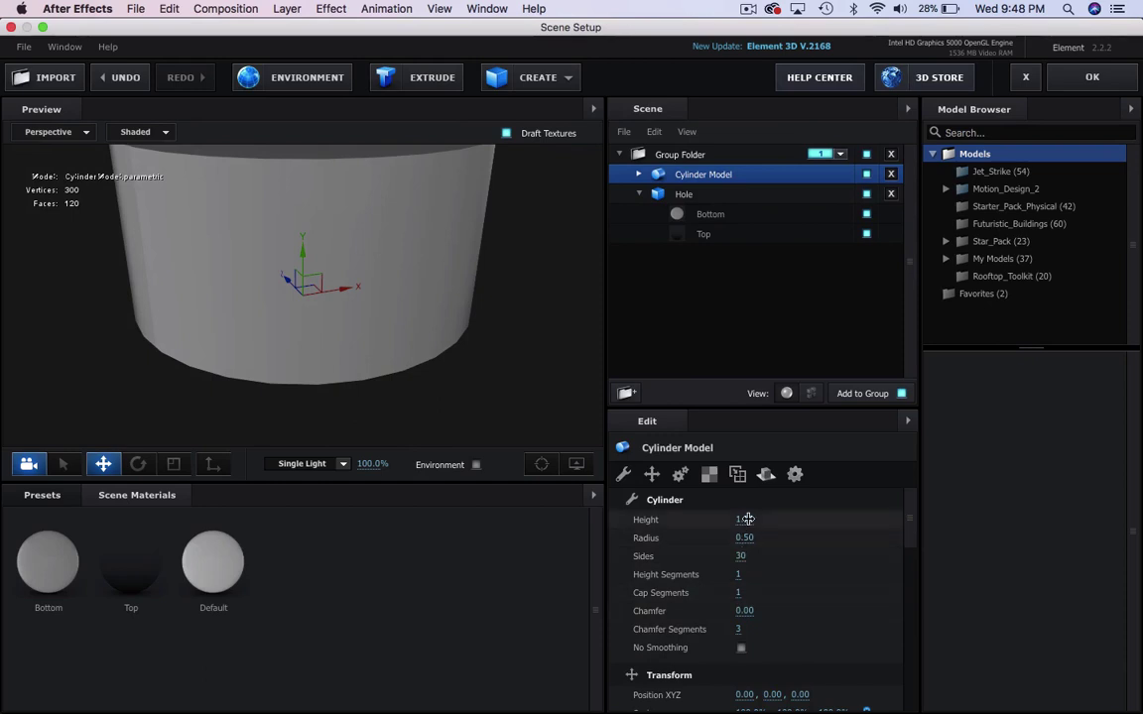
{"action": "left_click_drag", "start_coordinate": [743, 556], "coordinate": [723, 535]}
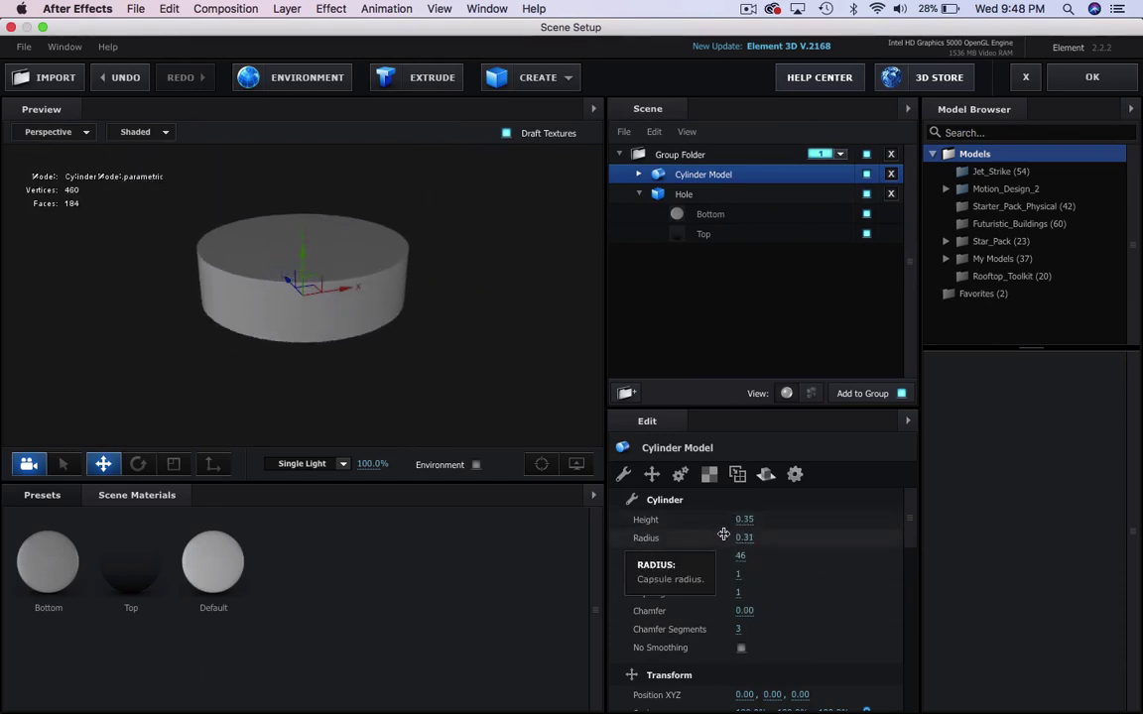
{"action": "left_click_drag", "start_coordinate": [303, 256], "coordinate": [305, 320]}
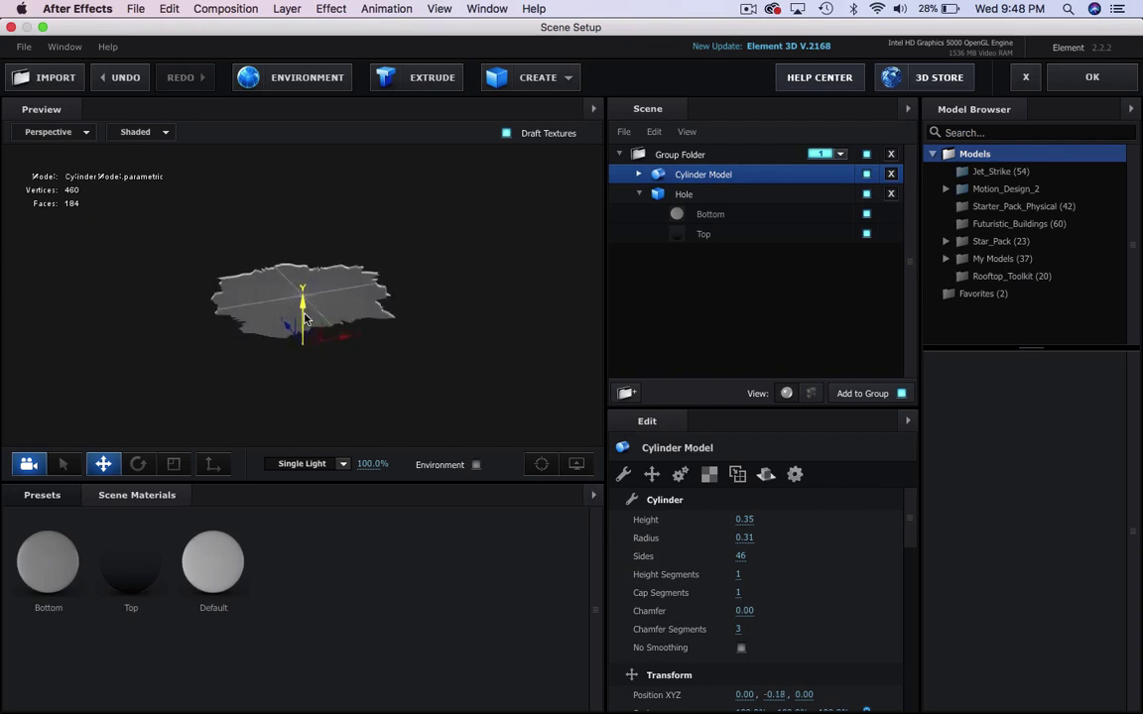
Invert the normals of the Cylinder Model so its inner walls show inside the hole
{"action": "left_click", "coordinate": [737, 474]}
{"action": "left_click", "coordinate": [741, 556]}
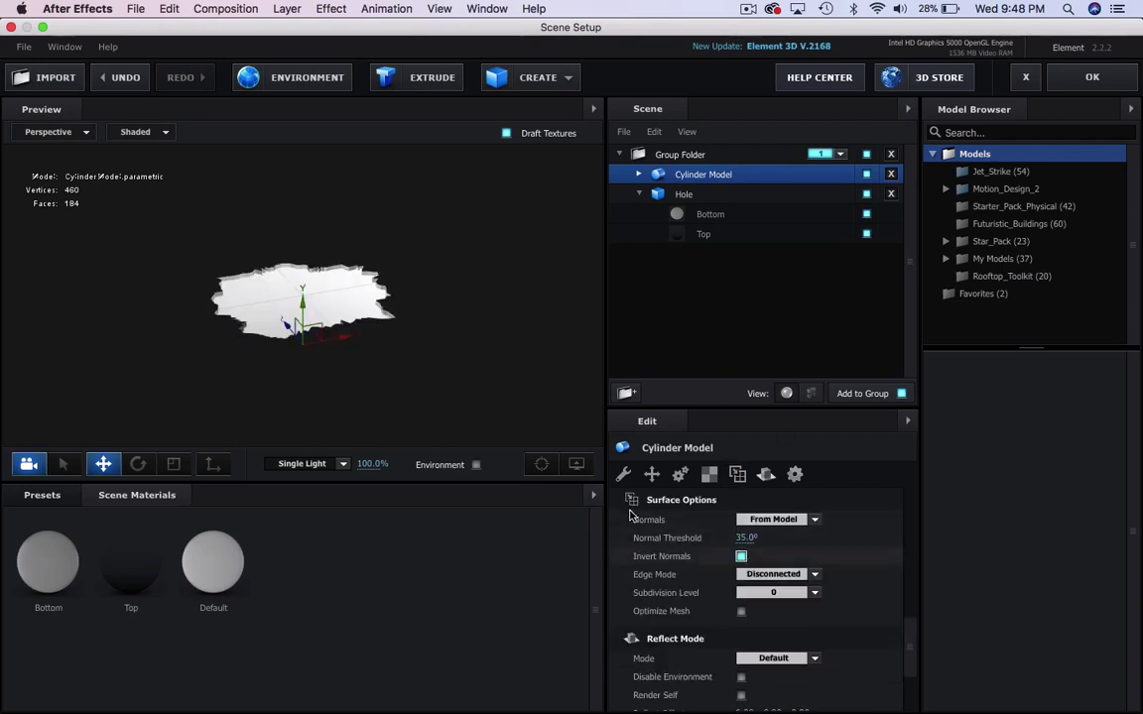
{"action": "left_click_drag", "start_coordinate": [444, 344], "coordinate": [467, 339]}
Assign the wall-556100_1920 image to Diffuse, its SPEC map to Glossiness and its NRM map to Normal Bump on the Bottom material
{"action": "left_click", "coordinate": [699, 214]}
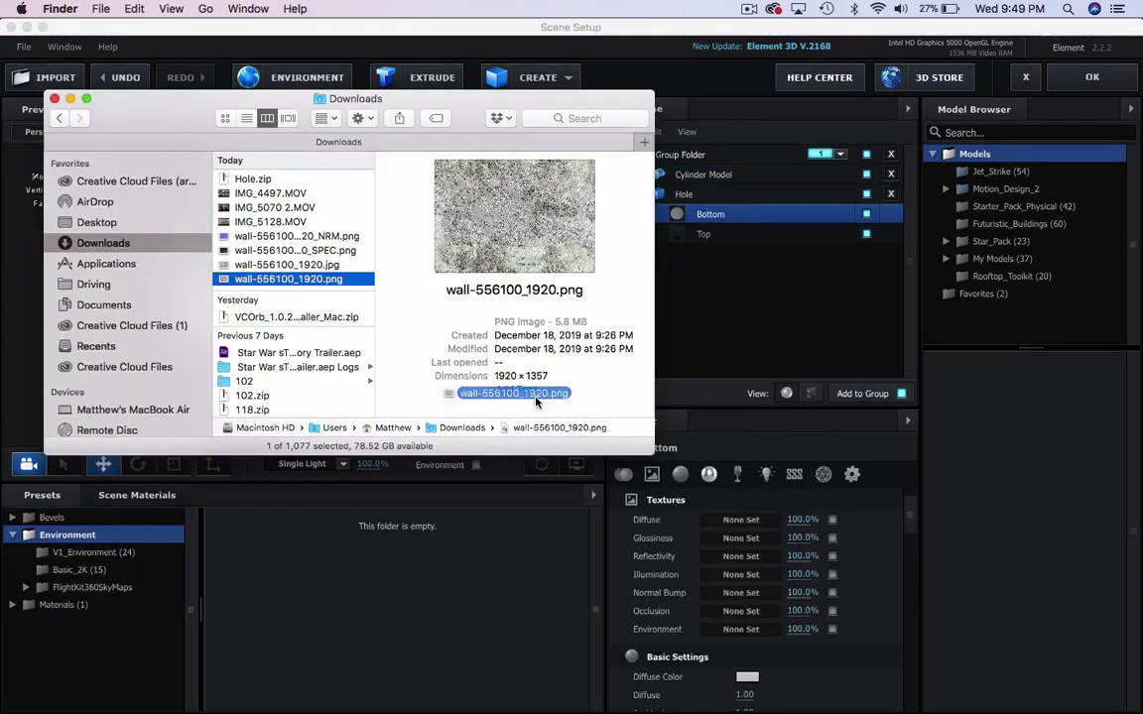
{"action": "left_click_drag", "start_coordinate": [536, 402], "coordinate": [739, 519]}
{"action": "left_click_drag", "start_coordinate": [295, 250], "coordinate": [740, 538]}
{"action": "left_click_drag", "start_coordinate": [297, 236], "coordinate": [742, 594]}
{"action": "left_click", "coordinate": [762, 357]}
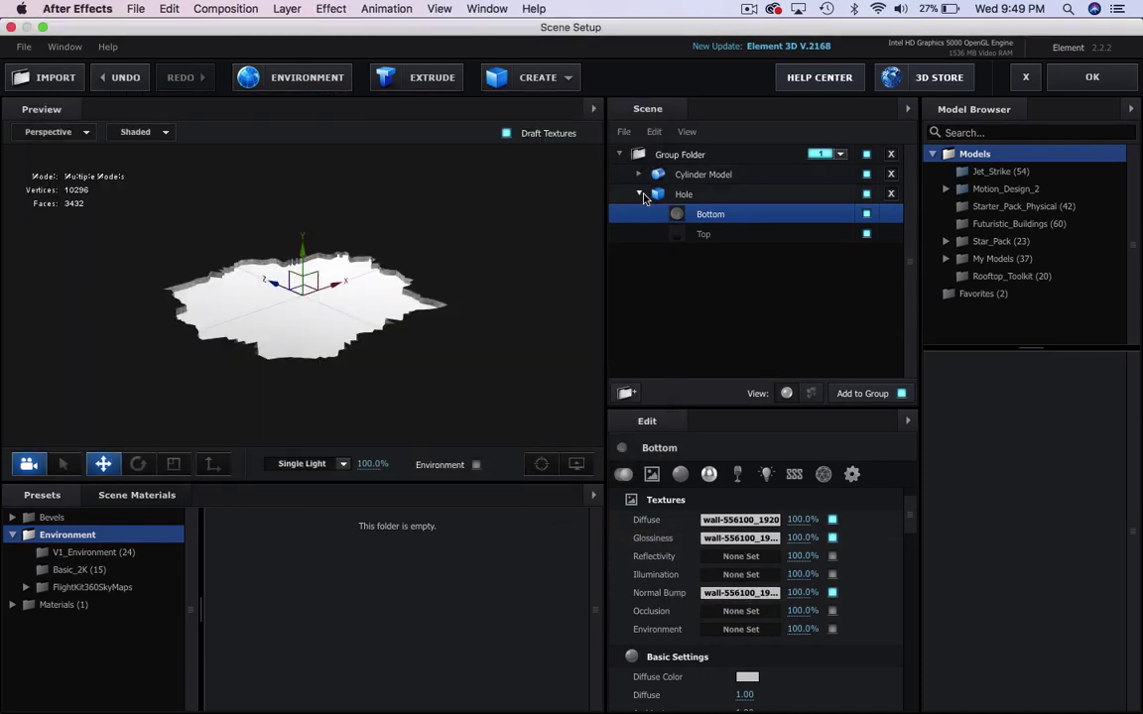
Darken the Bottom material's Diffuse Color to grey 666666
{"action": "left_click", "coordinate": [640, 195]}
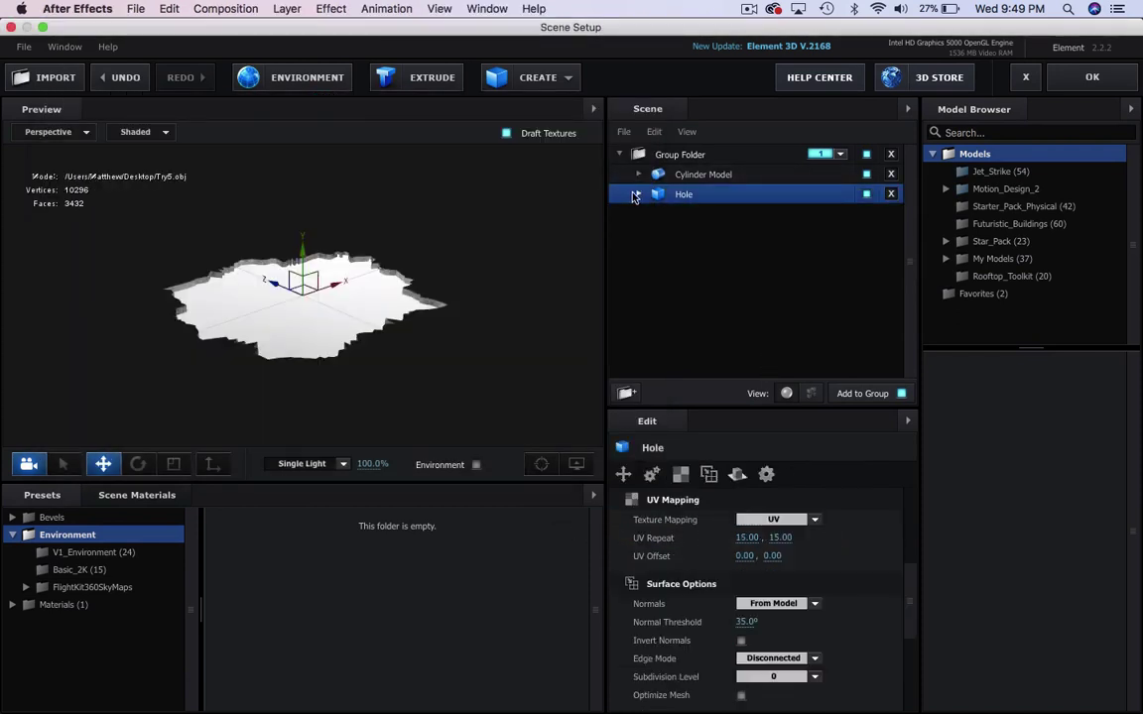
{"action": "left_click", "coordinate": [636, 194]}
{"action": "left_click", "coordinate": [633, 214]}
{"action": "left_click", "coordinate": [681, 474]}
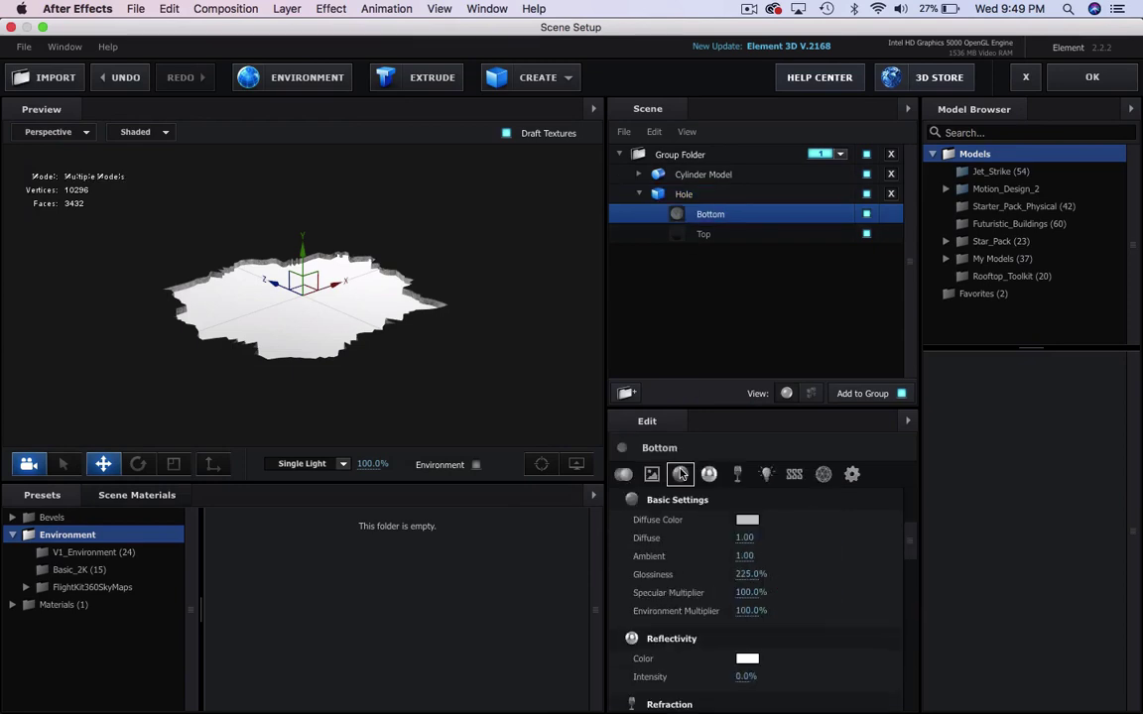
{"action": "left_click", "coordinate": [747, 520]}
{"action": "left_click_drag", "start_coordinate": [426, 198], "coordinate": [412, 282]}
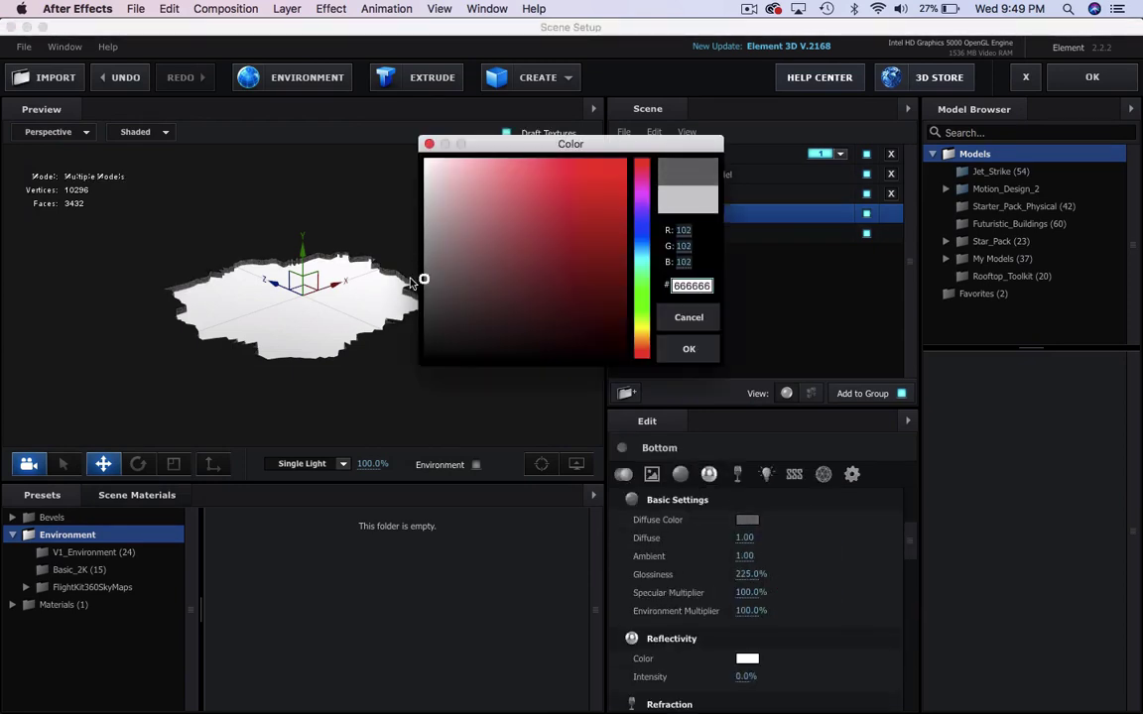
{"action": "left_click", "coordinate": [689, 354]}
{"action": "left_click", "coordinate": [638, 194]}
Set the Cylinder Model's UV Repeat to 3 in both directions
{"action": "left_click", "coordinate": [638, 175]}
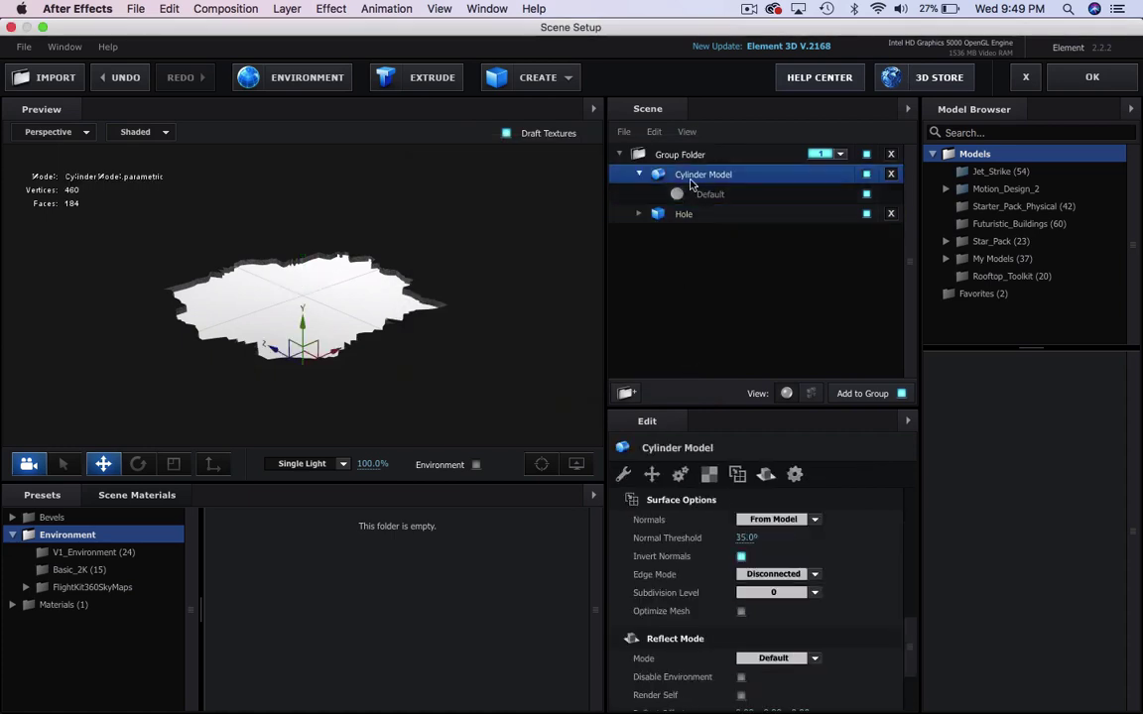
{"action": "left_click", "coordinate": [708, 475]}
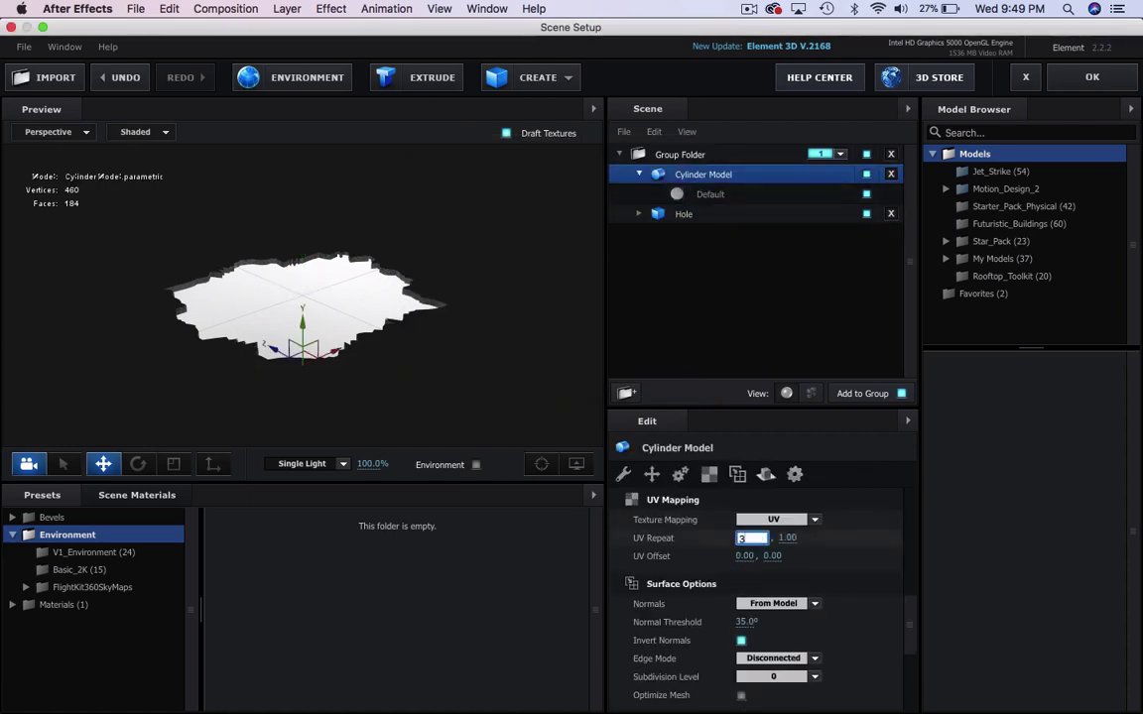
{"action": "left_click", "coordinate": [773, 537]}
{"action": "type", "text": "3"}
{"action": "key", "text": "Return"}
Assign the wall-556100_1920 diffuse, SPEC and NRM images to Diffuse, Glossiness and Normal Bump on the cylinder's Default material
{"action": "left_click", "coordinate": [692, 195]}
{"action": "left_click", "coordinate": [652, 475]}
{"action": "key", "text": "super+Tab"}
{"action": "left_click_drag", "start_coordinate": [288, 279], "coordinate": [739, 520]}
{"action": "left_click_drag", "start_coordinate": [270, 251], "coordinate": [736, 538]}
{"action": "left_click_drag", "start_coordinate": [318, 236], "coordinate": [739, 593]}
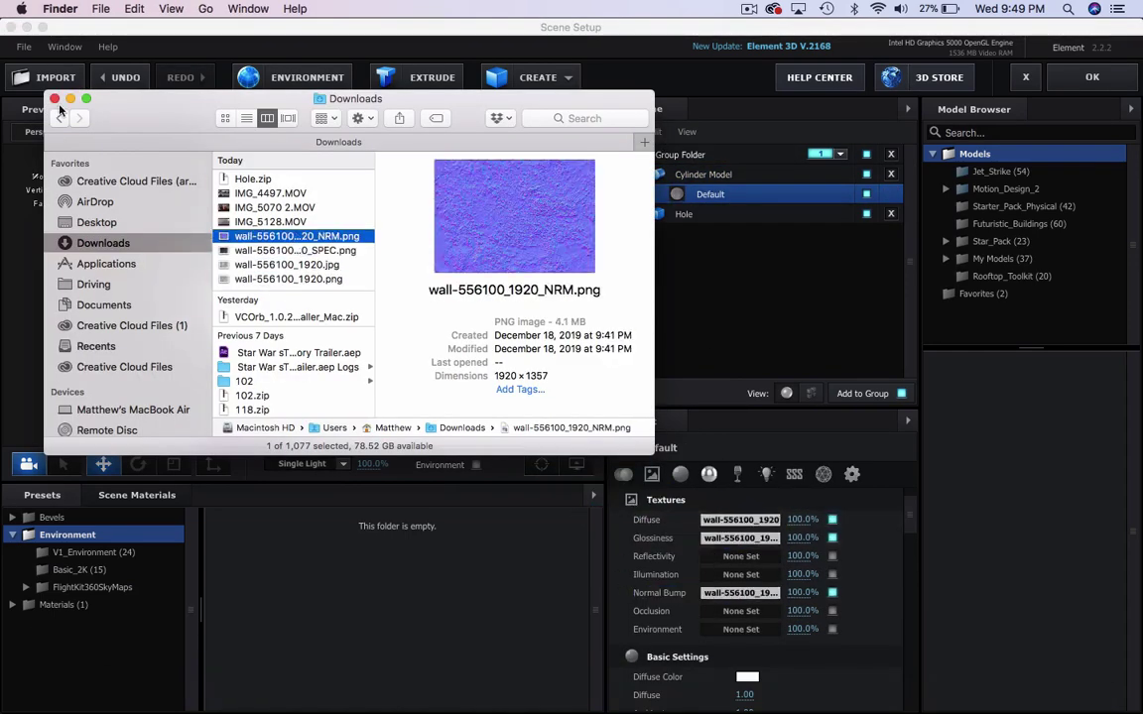
{"action": "left_click", "coordinate": [54, 99]}
Accept the Element scene setup and hide the Track Solid 1 layer in the composition
{"action": "scroll", "coordinate": [459, 358], "scroll_direction": "down", "scroll_amount": 5}
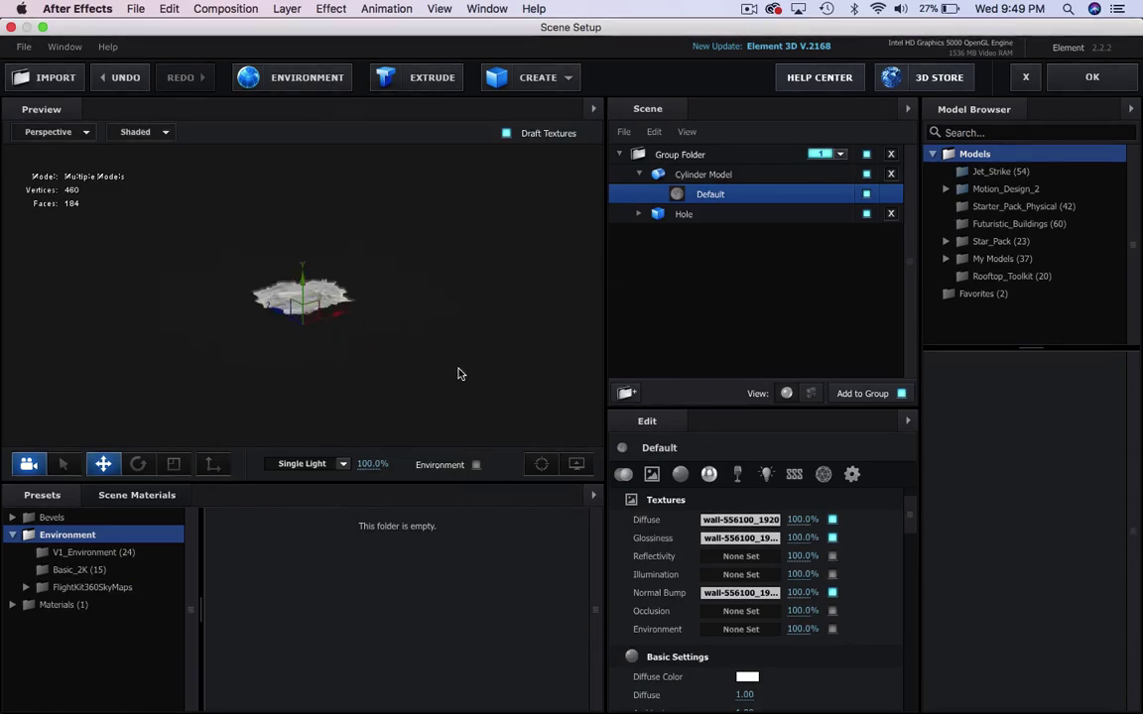
{"action": "scroll", "coordinate": [458, 374], "scroll_direction": "up", "scroll_amount": 5}
{"action": "left_click", "coordinate": [1090, 78]}
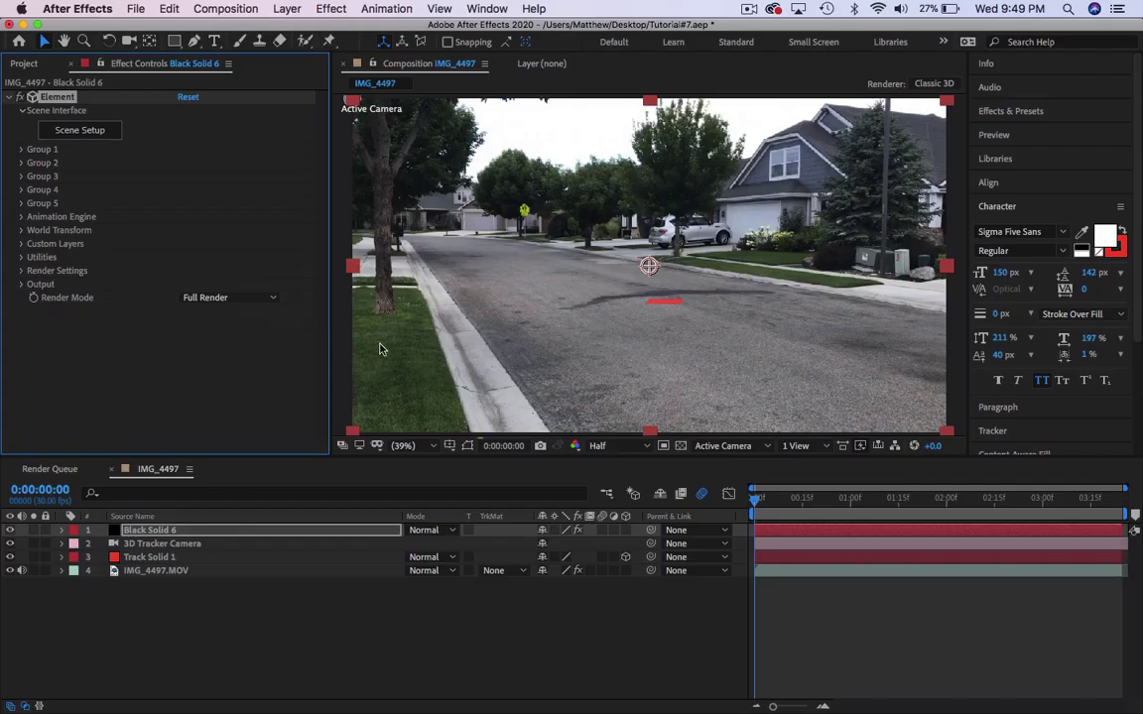
{"action": "left_click", "coordinate": [11, 557]}
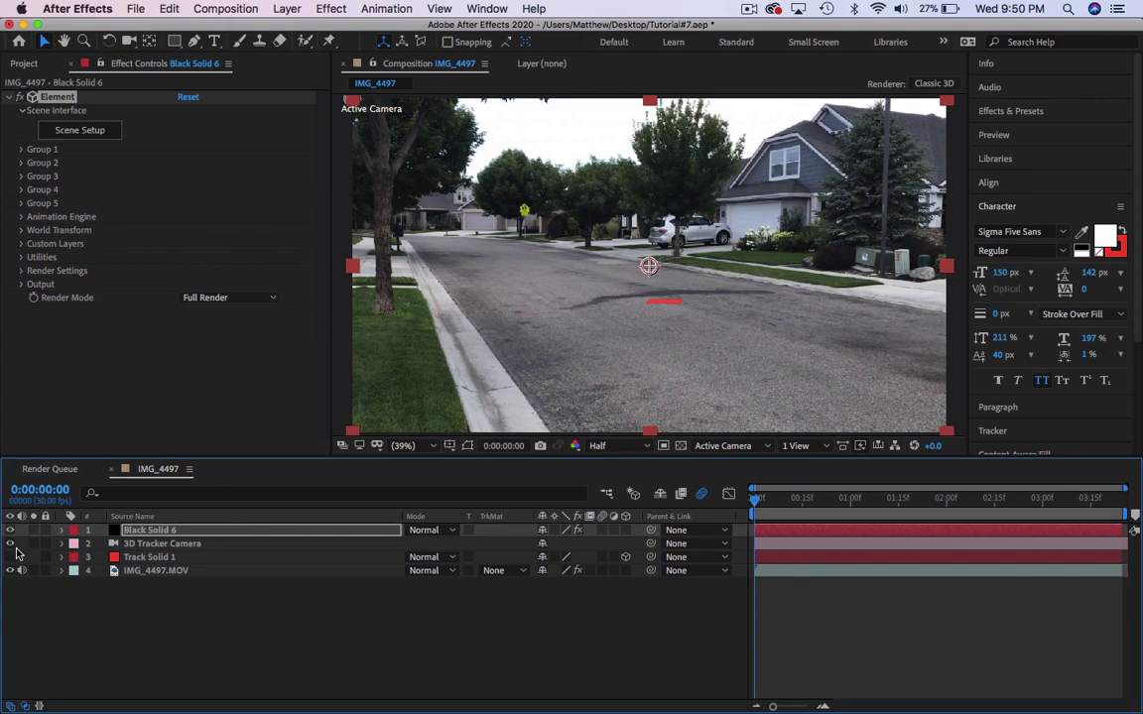
Create a group null for Group 1 from the Element effect on Black Solid 6
{"action": "left_click", "coordinate": [154, 531]}
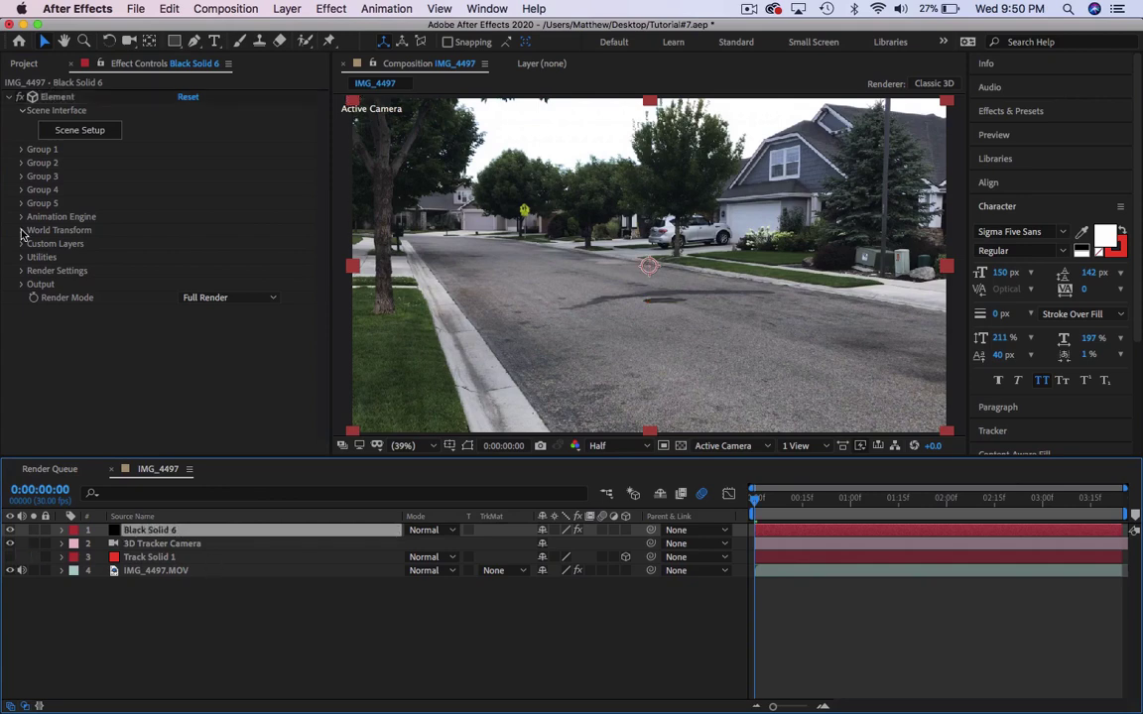
{"action": "left_click", "coordinate": [21, 148]}
{"action": "left_click", "coordinate": [34, 216]}
{"action": "left_click", "coordinate": [49, 243]}
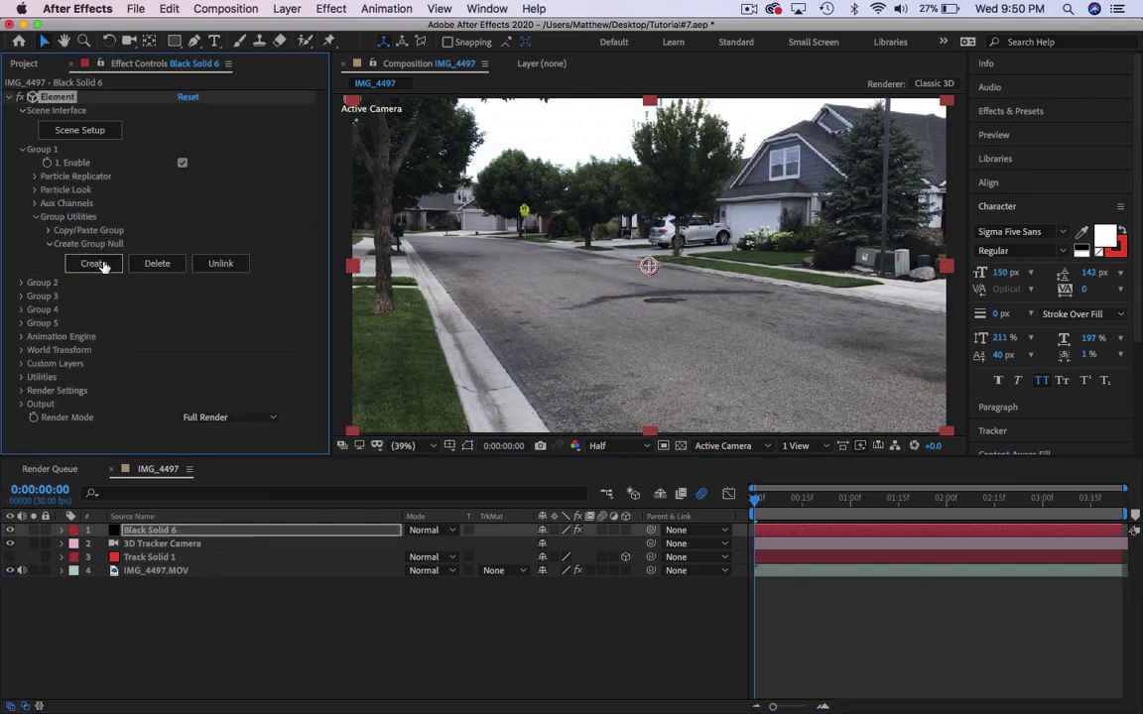
{"action": "left_click", "coordinate": [93, 264]}
Scale the Group 1 Null to 550% and rotate it slightly to fit the hole to the road
{"action": "left_click", "coordinate": [148, 531]}
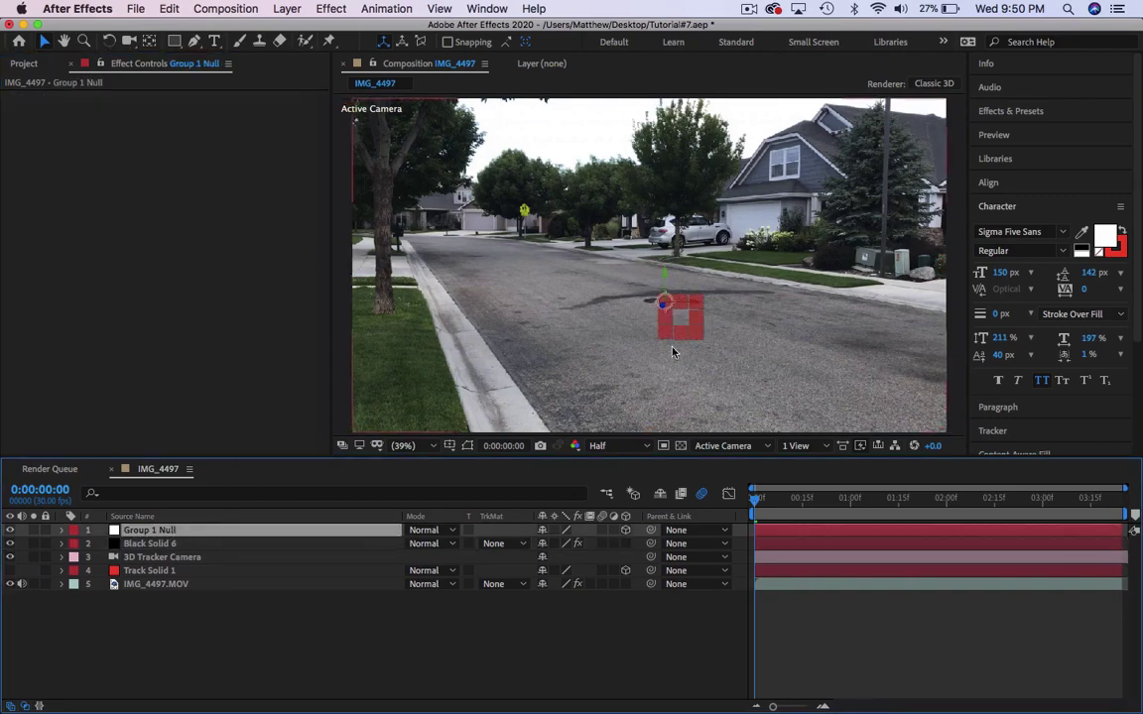
{"action": "key", "text": "s"}
{"action": "left_click_drag", "start_coordinate": [564, 545], "coordinate": [601, 549]}
{"action": "key", "text": "w"}
{"action": "left_click_drag", "start_coordinate": [664, 305], "coordinate": [666, 306]}
{"action": "key", "text": "v"}
Enable ambient occlusion in Element's render settings and set the AO Mode to Ray-Traced
{"action": "left_click", "coordinate": [151, 558]}
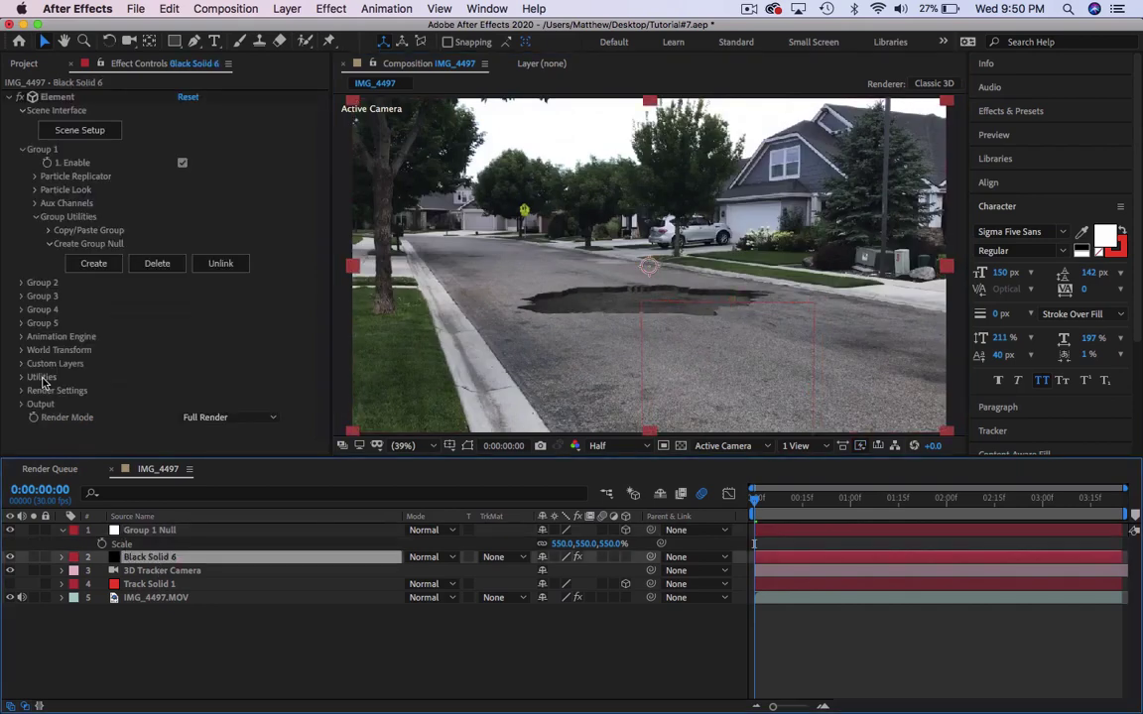
{"action": "left_click", "coordinate": [21, 390]}
{"action": "scroll", "coordinate": [50, 308], "scroll_direction": "down", "scroll_amount": 5}
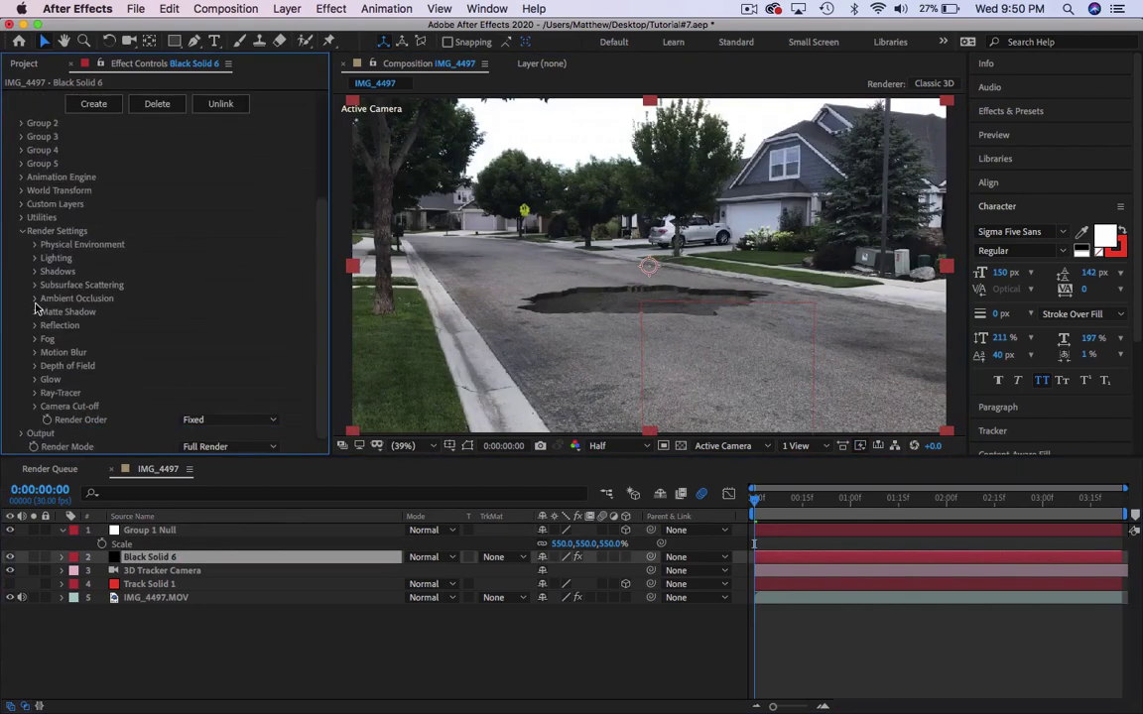
{"action": "left_click", "coordinate": [34, 298]}
{"action": "scroll", "coordinate": [197, 291], "scroll_direction": "down", "scroll_amount": 2}
{"action": "left_click", "coordinate": [183, 259]}
{"action": "left_click", "coordinate": [228, 271]}
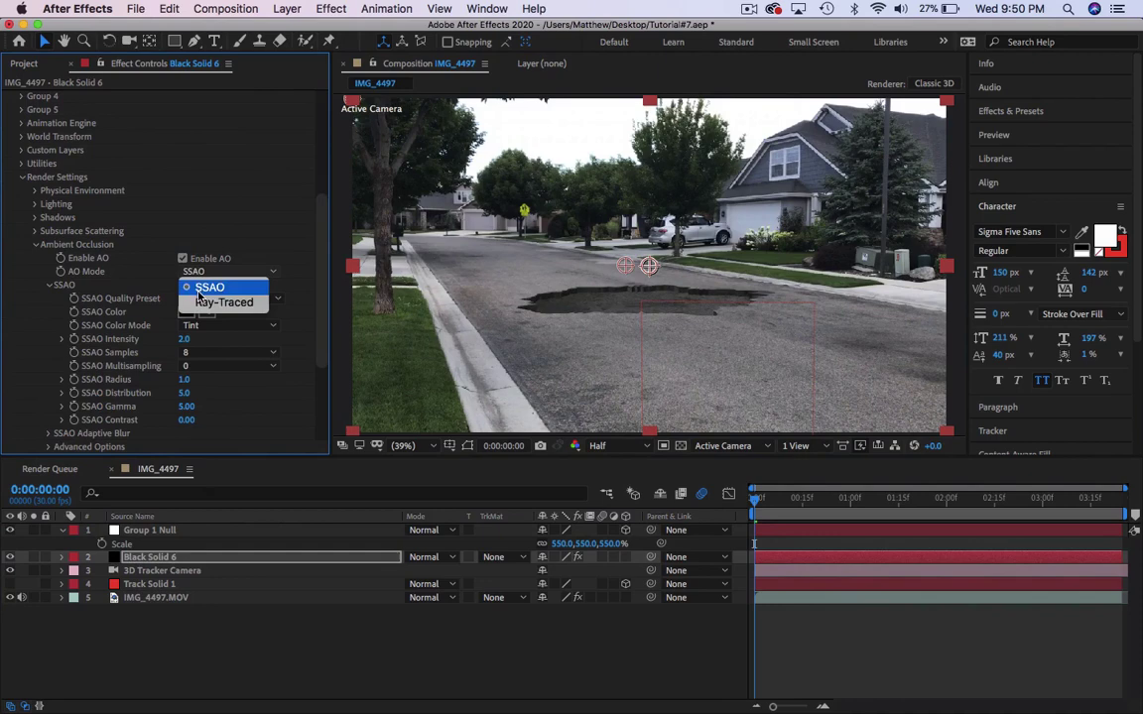
{"action": "left_click", "coordinate": [218, 300]}
{"action": "left_click", "coordinate": [35, 176]}
{"action": "scroll", "coordinate": [40, 181], "scroll_direction": "up", "scroll_amount": 8}
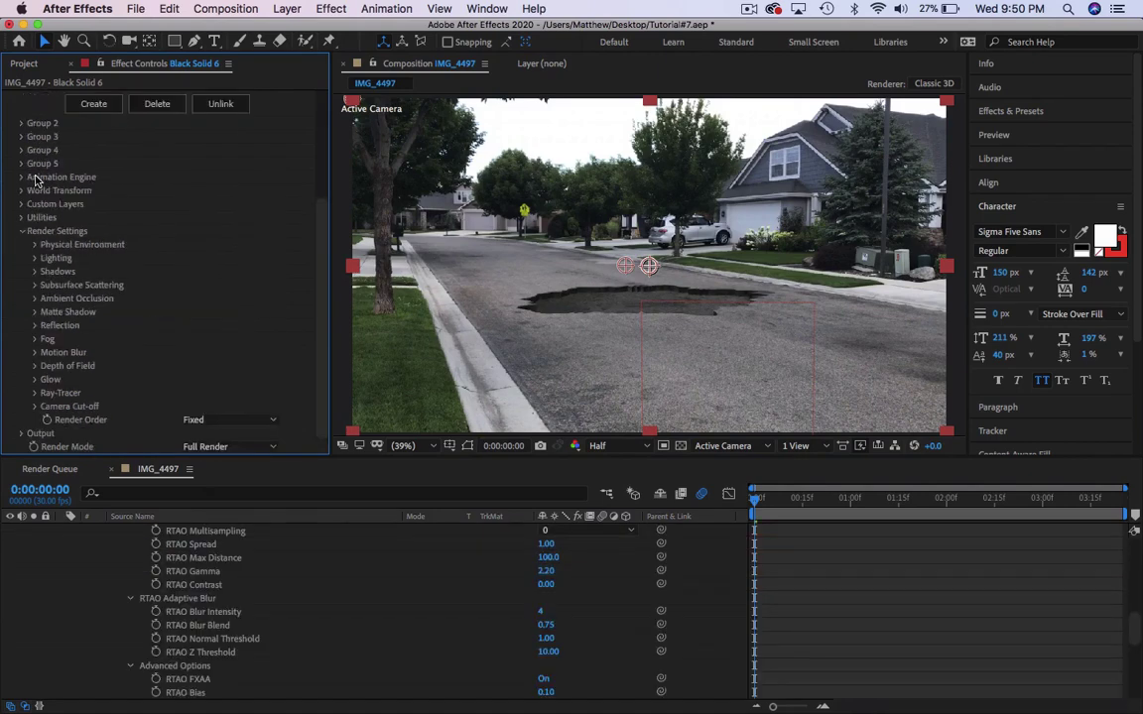
Set the Physical Environment's Lighting Influence to 90% in Element's render settings
{"action": "left_click", "coordinate": [21, 150]}
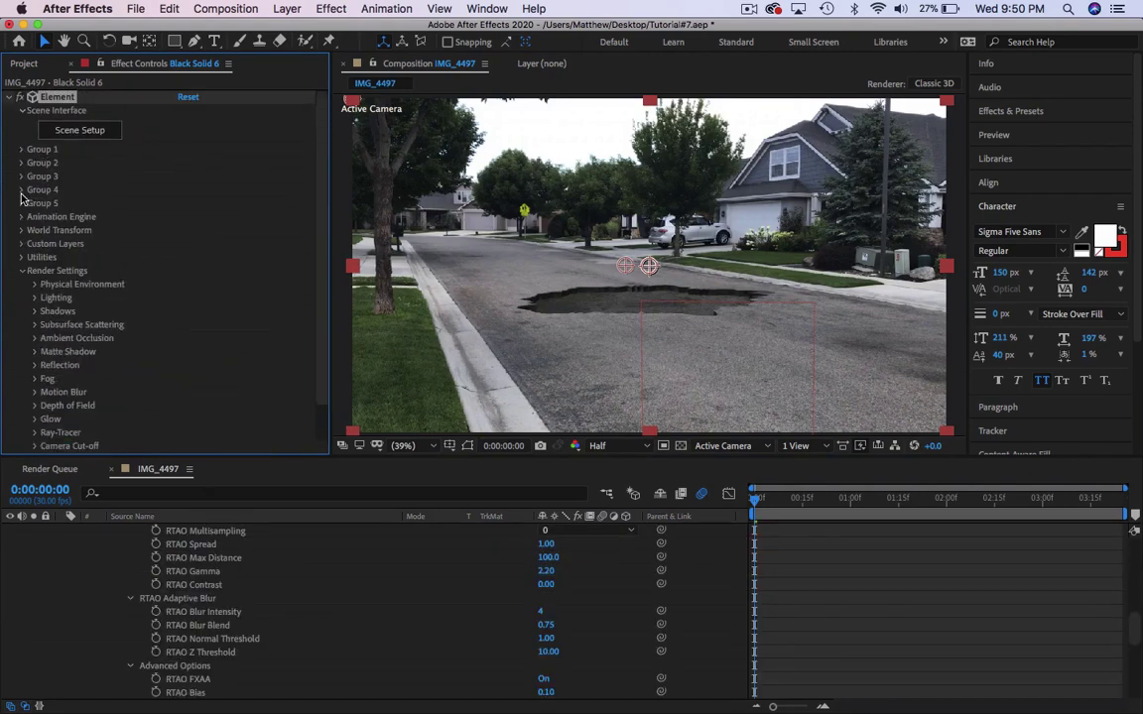
{"action": "left_click", "coordinate": [20, 271]}
{"action": "left_click", "coordinate": [19, 272]}
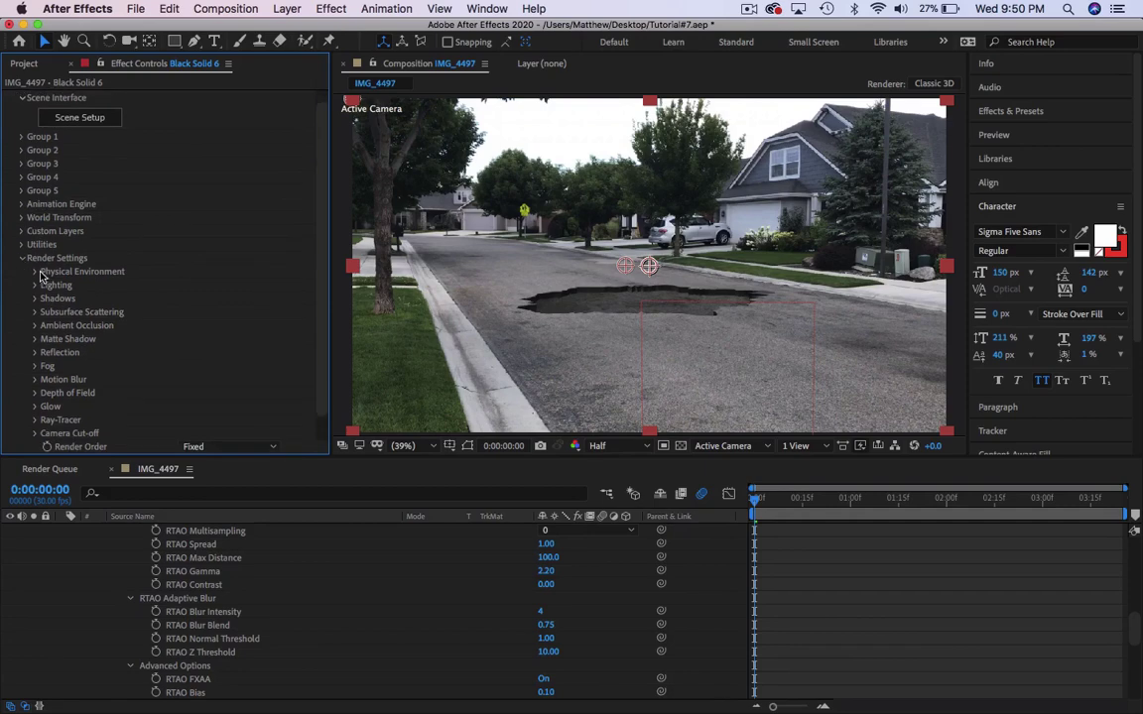
{"action": "left_click", "coordinate": [35, 272]}
{"action": "left_click", "coordinate": [188, 324]}
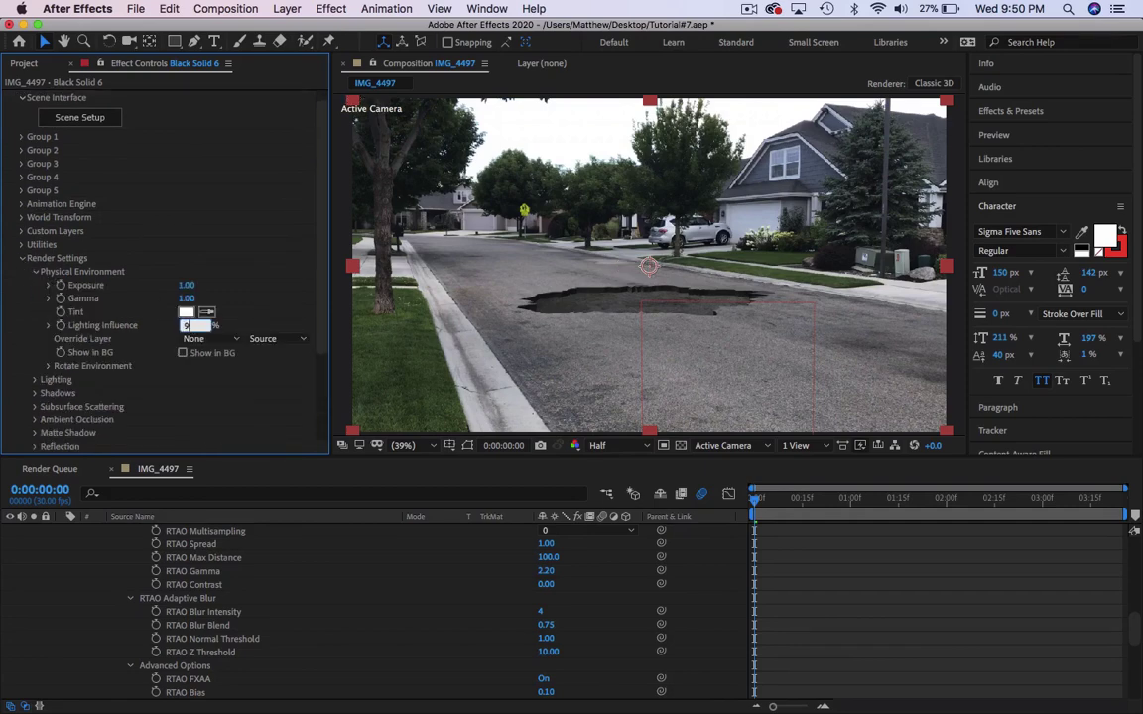
{"action": "type", "text": "90"}
{"action": "key", "text": "Return"}
Add a shadow-casting point light above the null layer with 1000000% intensity, Inverse Square Clamped falloff and radius 90
{"action": "scroll", "coordinate": [180, 566], "scroll_direction": "up", "scroll_amount": 10}
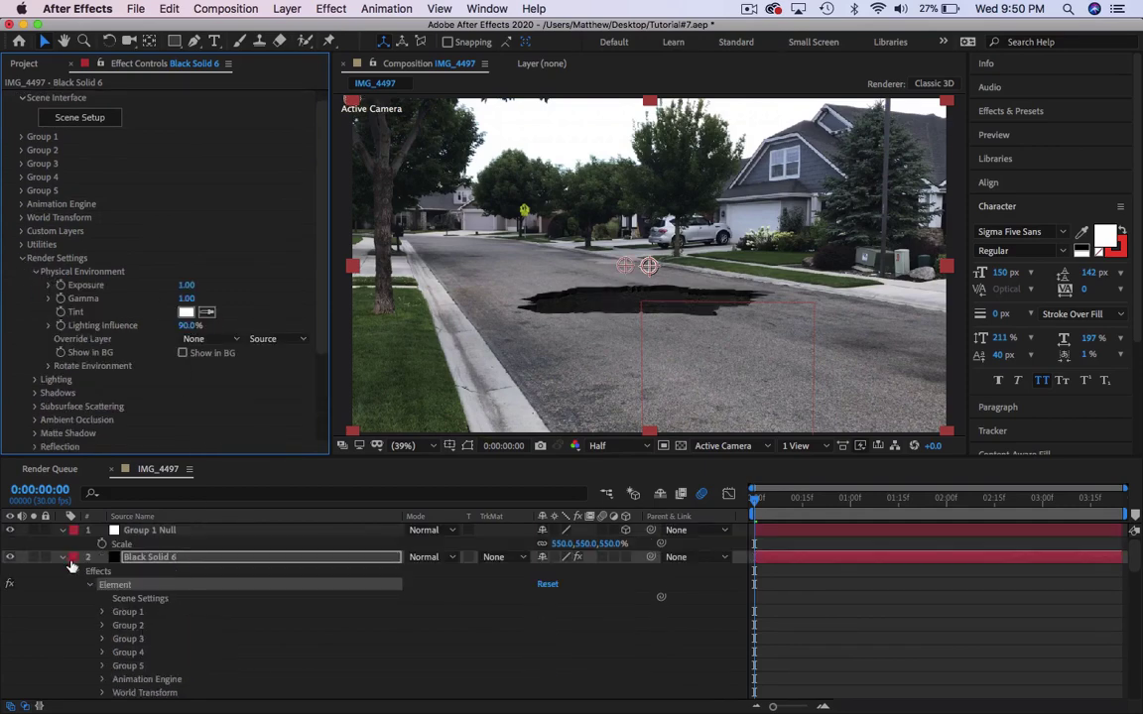
{"action": "left_click", "coordinate": [63, 556]}
{"action": "left_click", "coordinate": [62, 531]}
{"action": "left_click", "coordinate": [119, 530]}
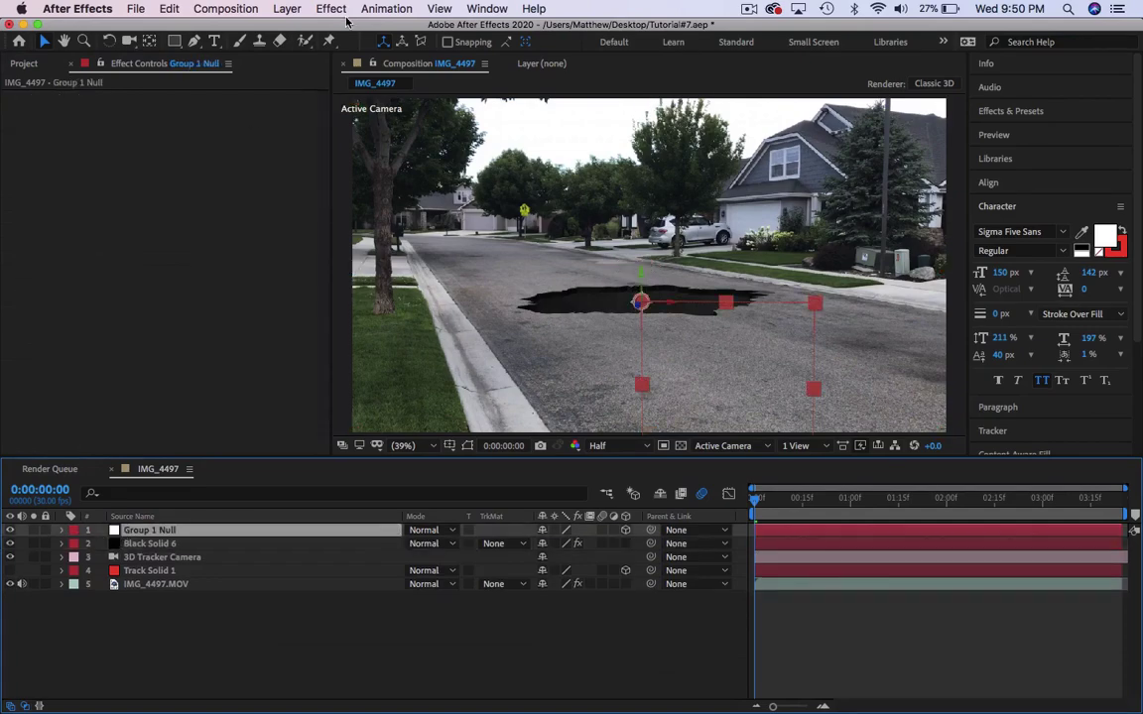
{"action": "left_click", "coordinate": [286, 7]}
{"action": "mouse_move", "coordinate": [287, 27]}
{"action": "left_click", "coordinate": [486, 64]}
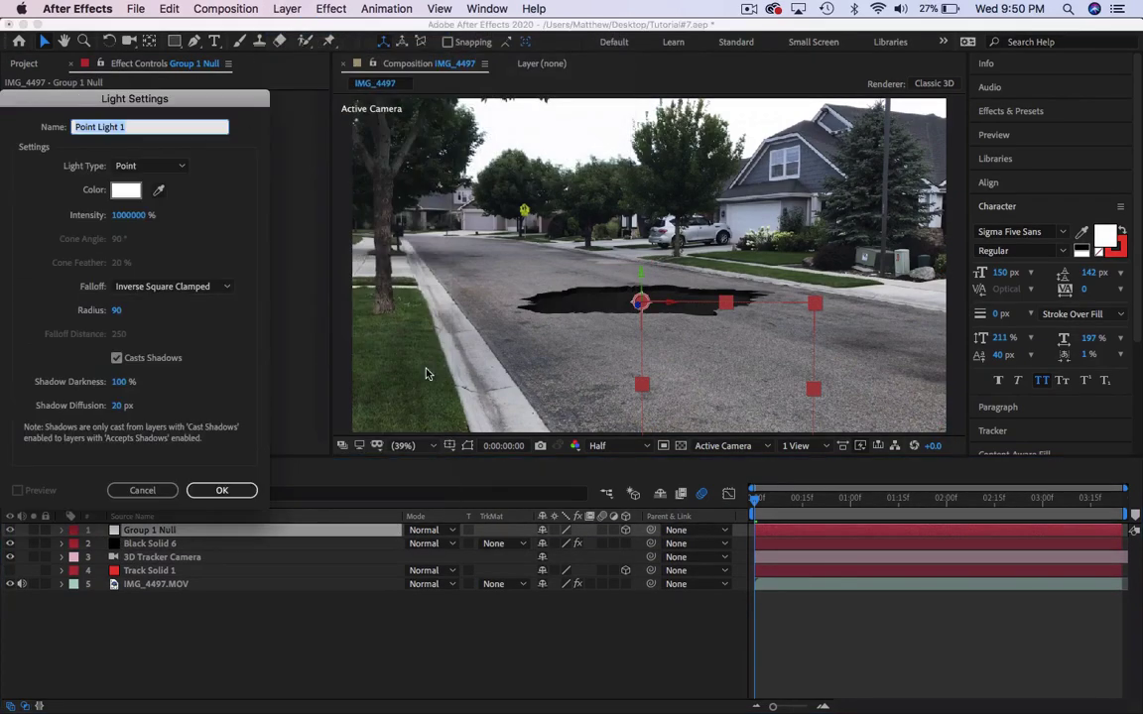
{"action": "left_click", "coordinate": [222, 490]}
Position the point light at 960, 540, 0, and raise it above the hole to about 960, 40, 113
{"action": "key", "text": "p"}
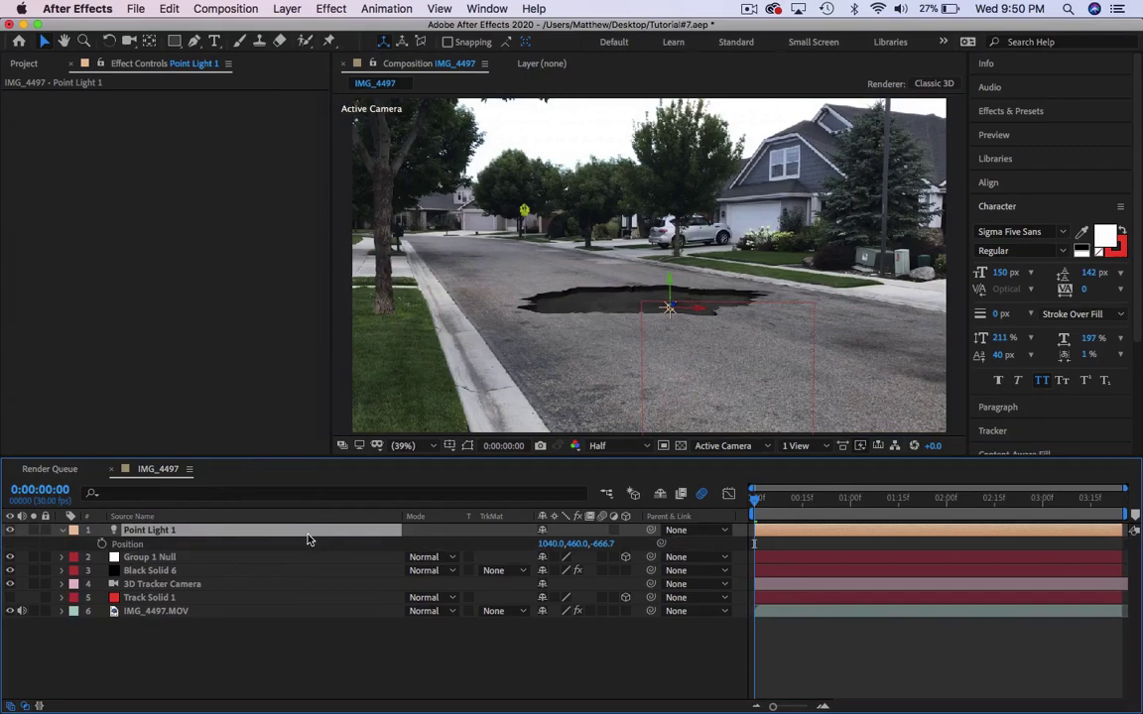
{"action": "left_click", "coordinate": [552, 545]}
{"action": "type", "text": "960"}
{"action": "left_click", "coordinate": [573, 543]}
{"action": "type", "text": "540"}
{"action": "left_click", "coordinate": [597, 544]}
{"action": "type", "text": "0"}
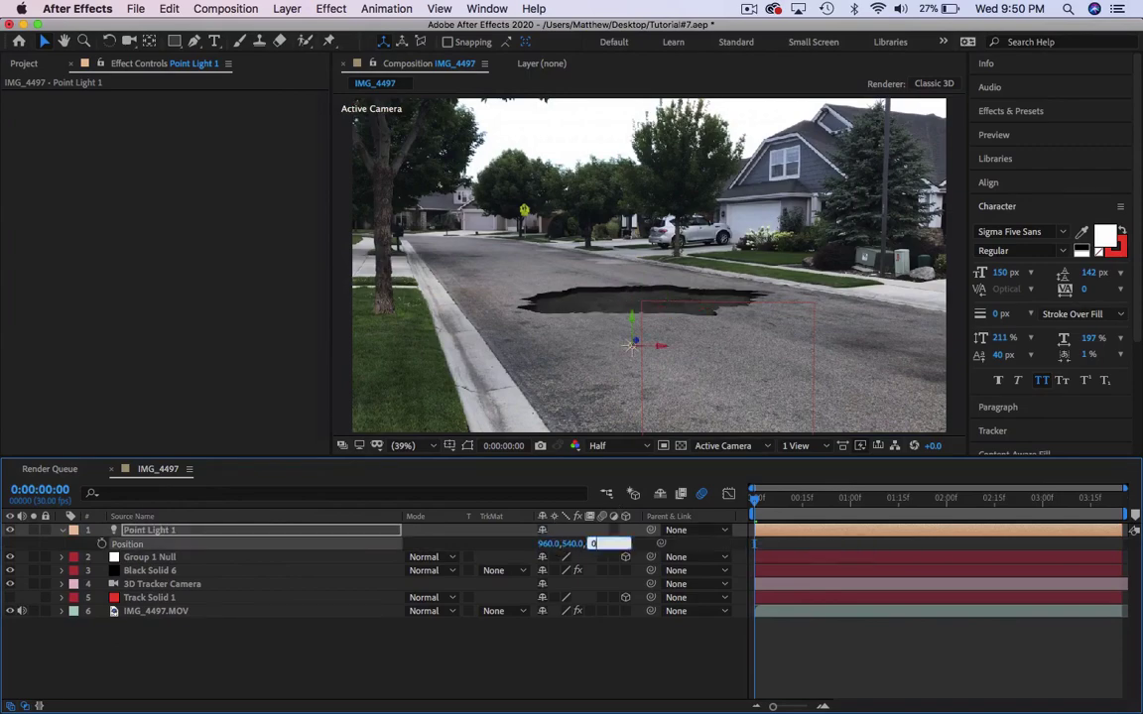
{"action": "key", "text": "Return"}
{"action": "left_click_drag", "start_coordinate": [666, 284], "coordinate": [672, 129]}
Apply the Noise effect to Black Solid 6 with the Amount of Noise at 3%
{"action": "left_click", "coordinate": [149, 570]}
{"action": "left_click", "coordinate": [9, 97]}
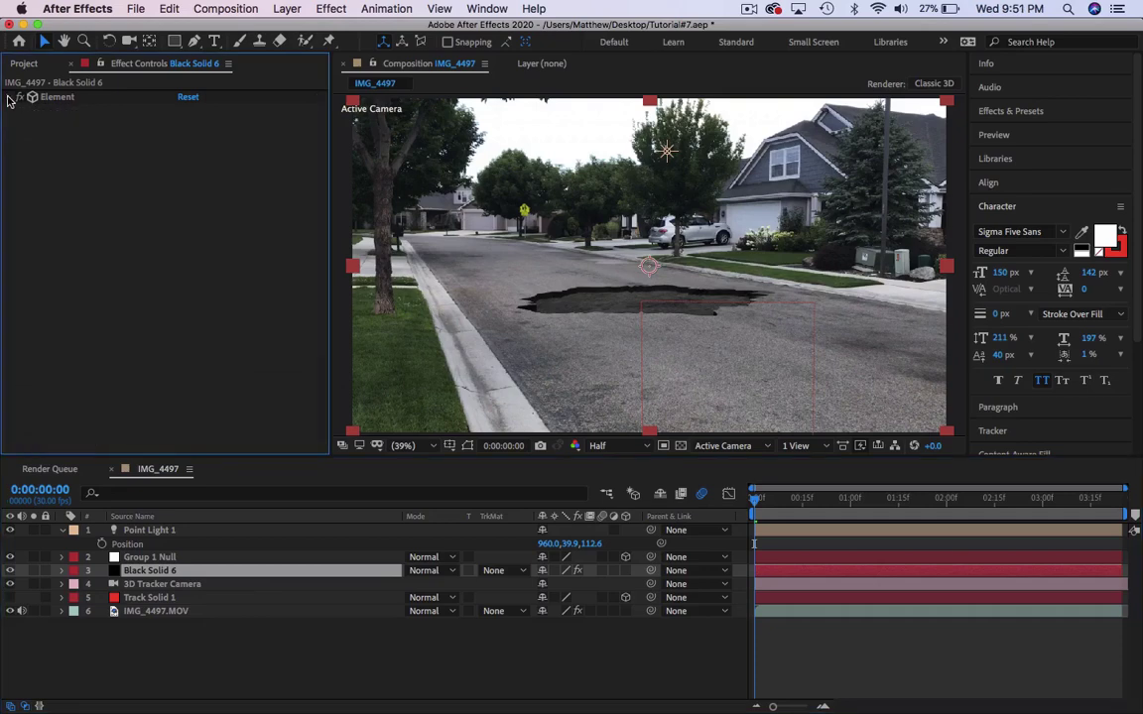
{"action": "key", "text": "ctrl+space"}
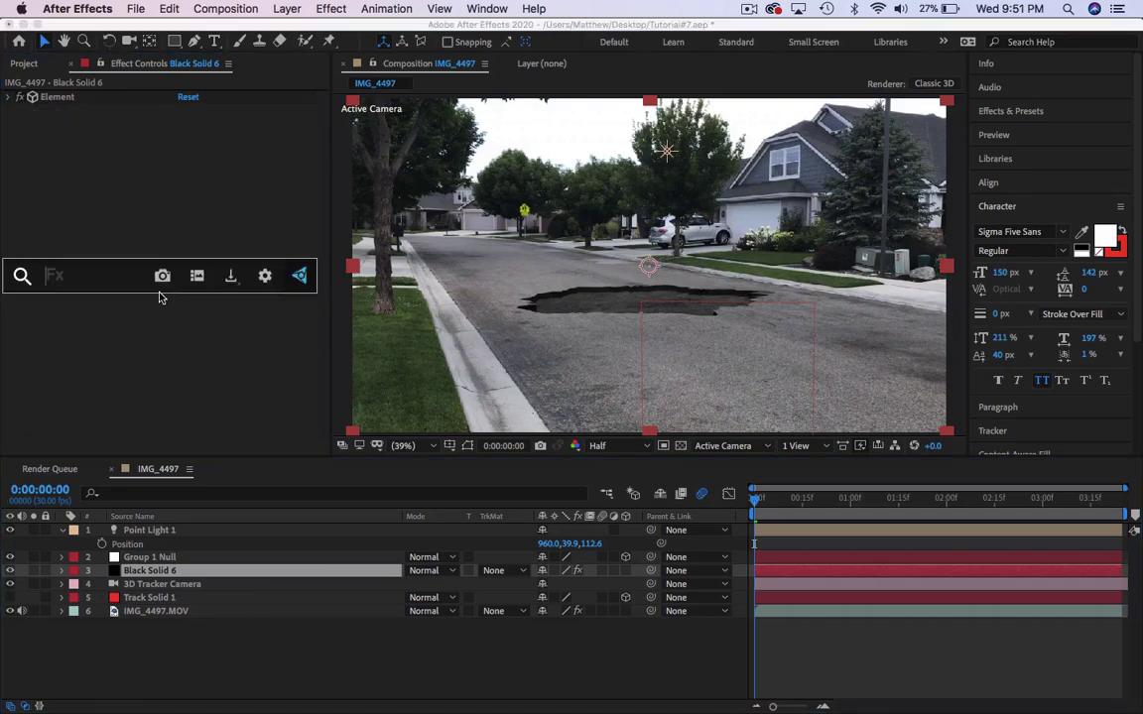
{"action": "type", "text": "noi"}
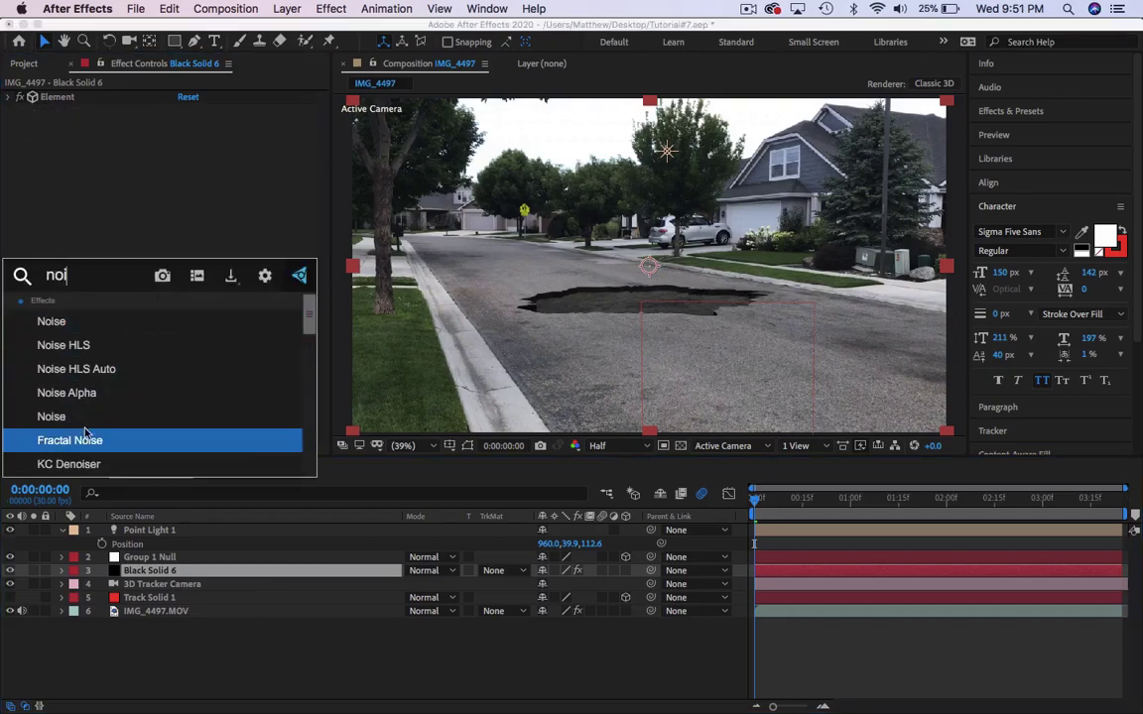
{"action": "left_click", "coordinate": [84, 429]}
{"action": "left_click", "coordinate": [186, 124]}
{"action": "type", "text": "3"}
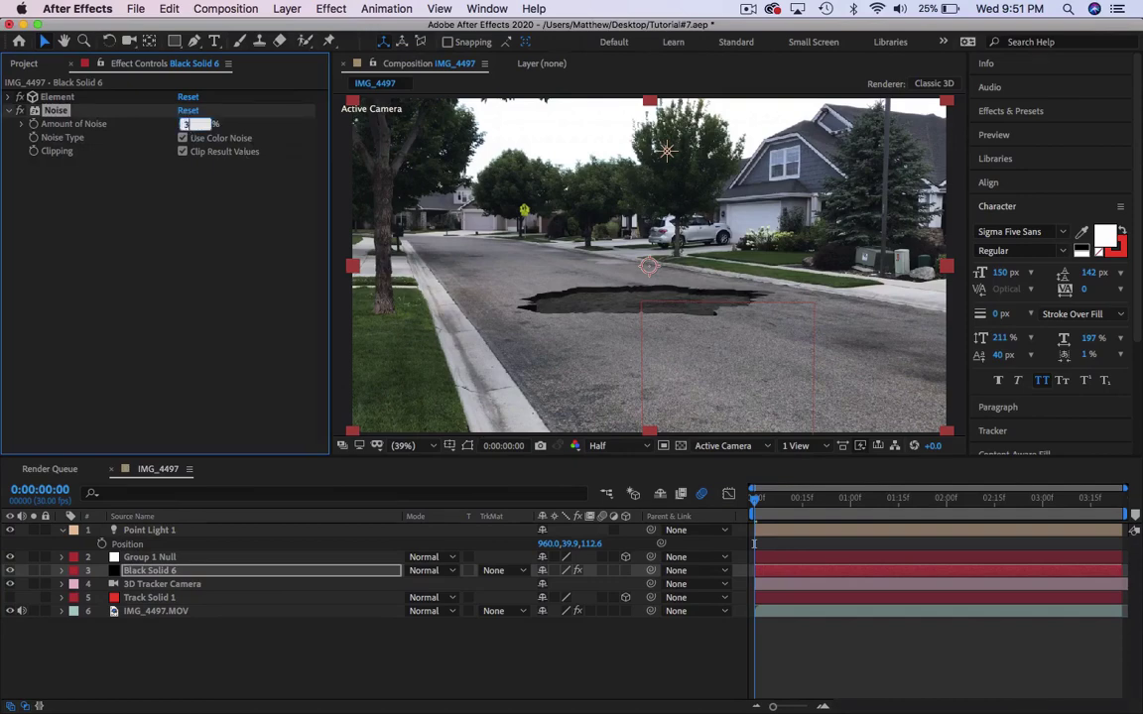
{"action": "key", "text": "Return"}
Apply Fast Box Blur to Black Solid 6 and adjust its Blur Radius
{"action": "key", "text": "ctrl+space"}
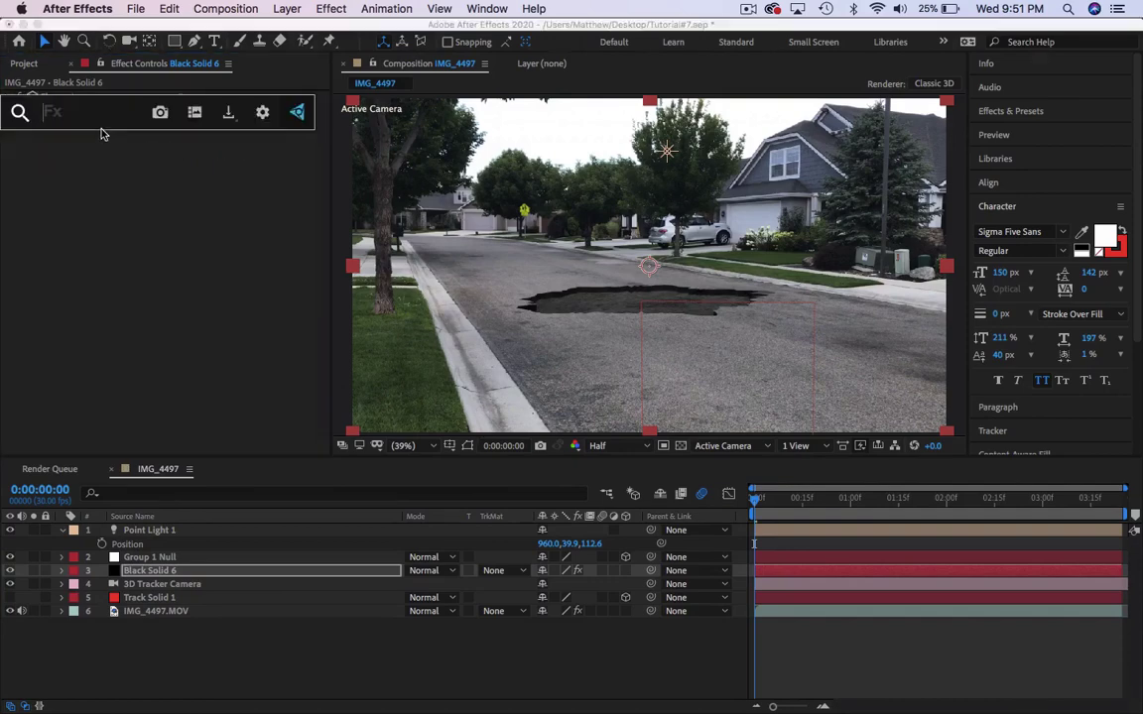
{"action": "type", "text": "fas"}
{"action": "left_click", "coordinate": [110, 158]}
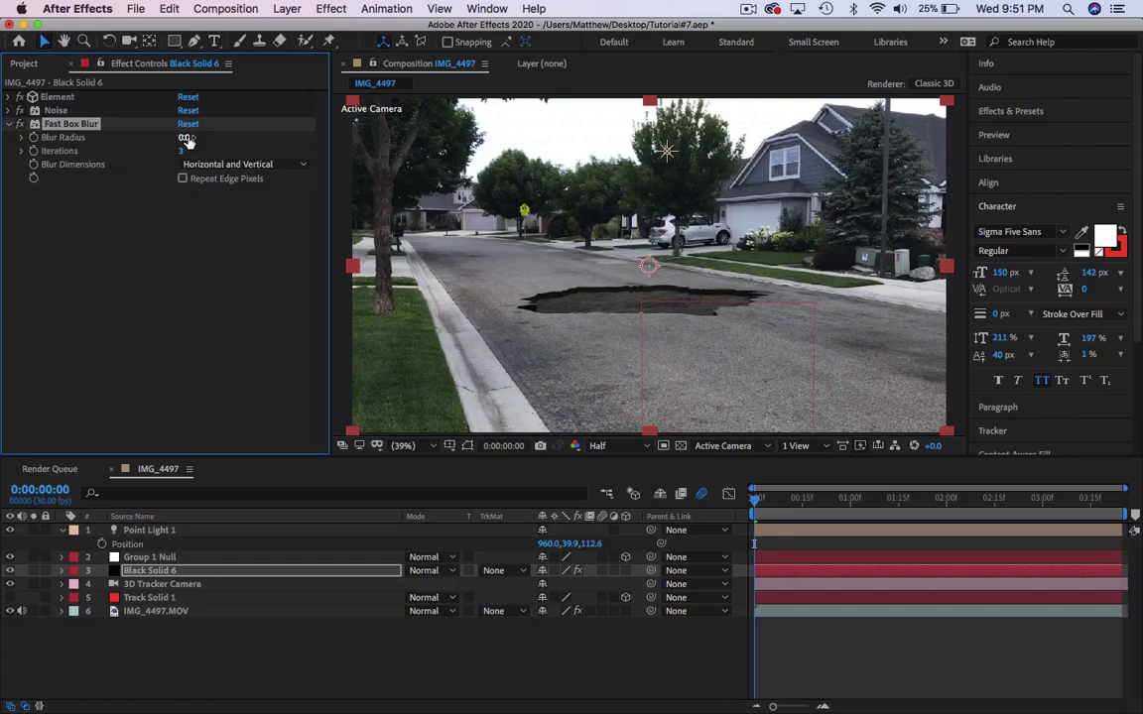
{"action": "left_click", "coordinate": [185, 137]}
{"action": "left_click", "coordinate": [8, 123]}
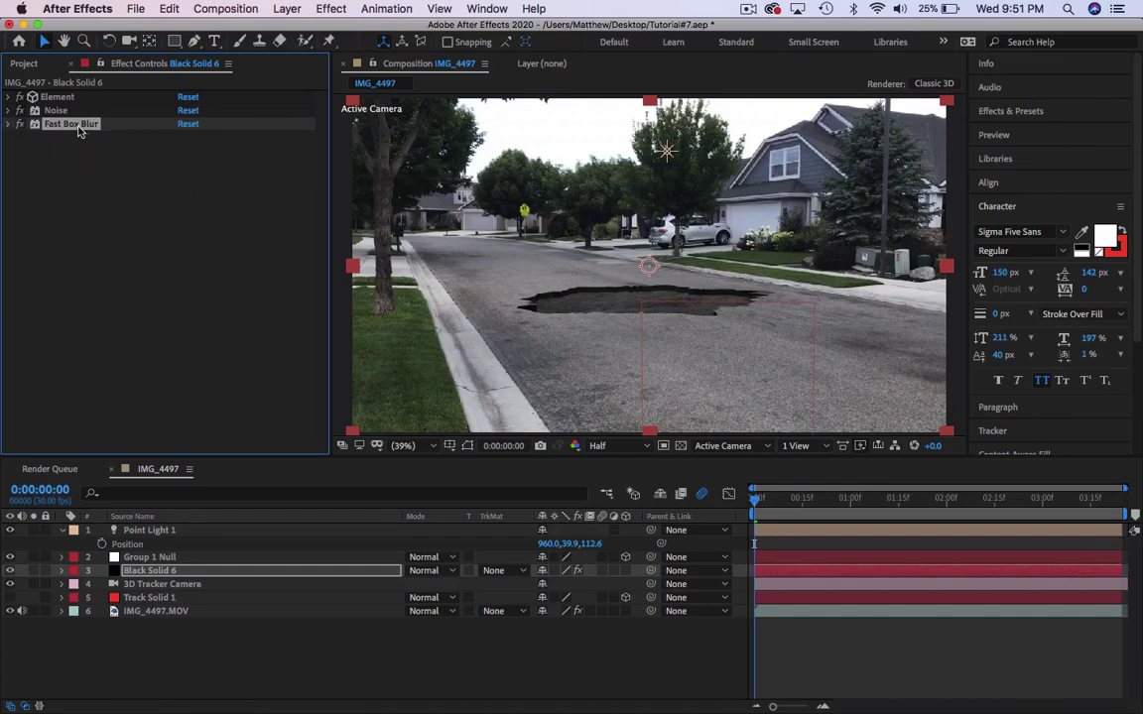
Apply Curves to Black Solid 6 and shape the RGB curve into an S with darker shadows and brighter highlights
{"action": "key", "text": "ctrl+space"}
{"action": "type", "text": "cur"}
{"action": "left_click", "coordinate": [121, 155]}
{"action": "left_click_drag", "start_coordinate": [132, 302], "coordinate": [117, 301]}
{"action": "left_click_drag", "start_coordinate": [80, 348], "coordinate": [85, 352]}
{"action": "mouse_move", "coordinate": [178, 238]}
{"action": "left_mouse_down"}
{"action": "mouse_move", "coordinate": [180, 257]}
{"action": "mouse_move", "coordinate": [160, 245]}
{"action": "left_mouse_up"}
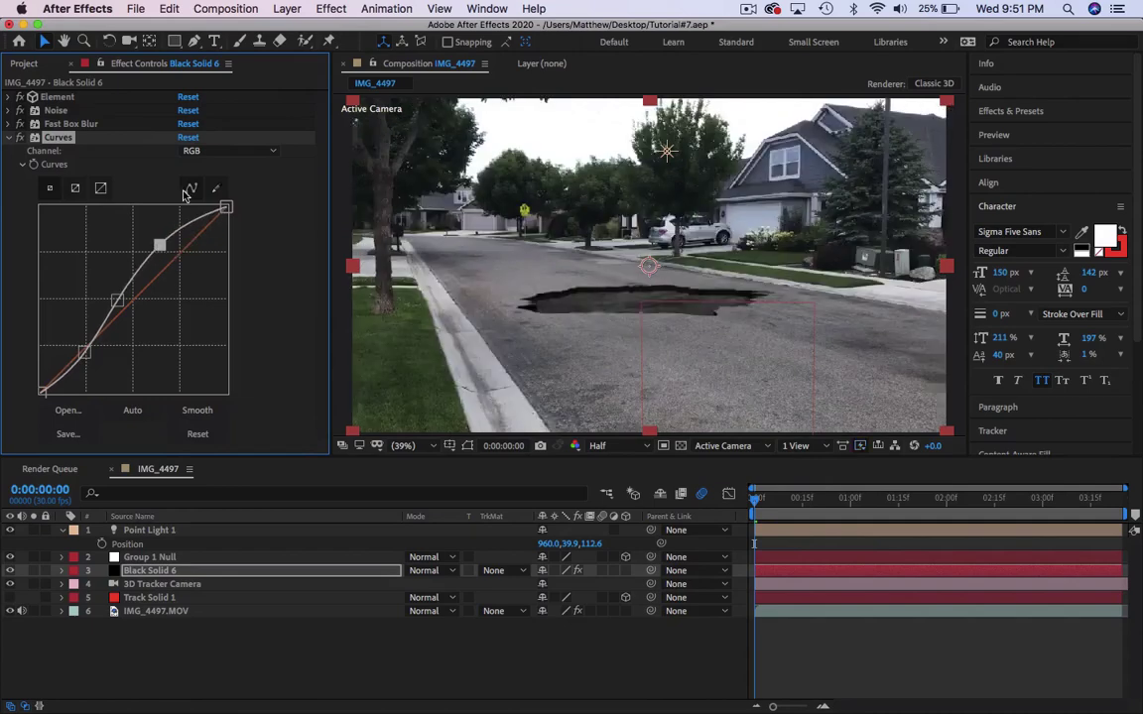
Fine-tune the midpoint of the Blue channel in the Curves effect
{"action": "left_click", "coordinate": [194, 151]}
{"action": "left_click", "coordinate": [204, 213]}
{"action": "left_click_drag", "start_coordinate": [130, 302], "coordinate": [129, 306]}
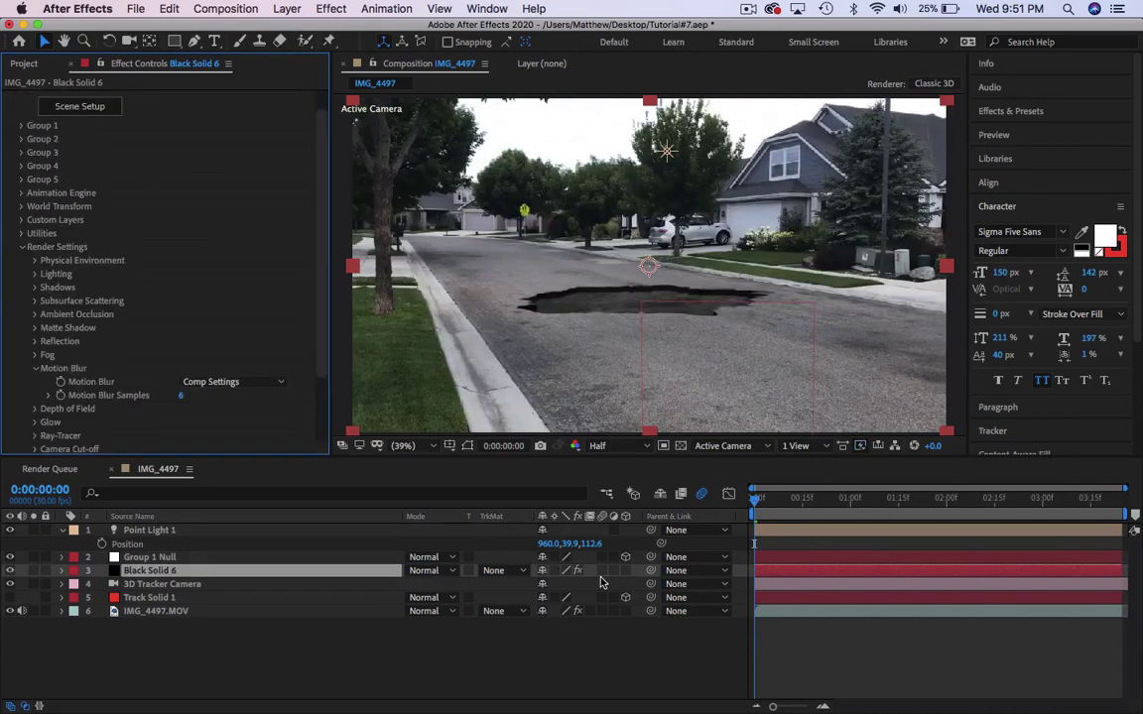
Enable motion blur on the Black Solid 6 layer
{"action": "left_click", "coordinate": [601, 571]}
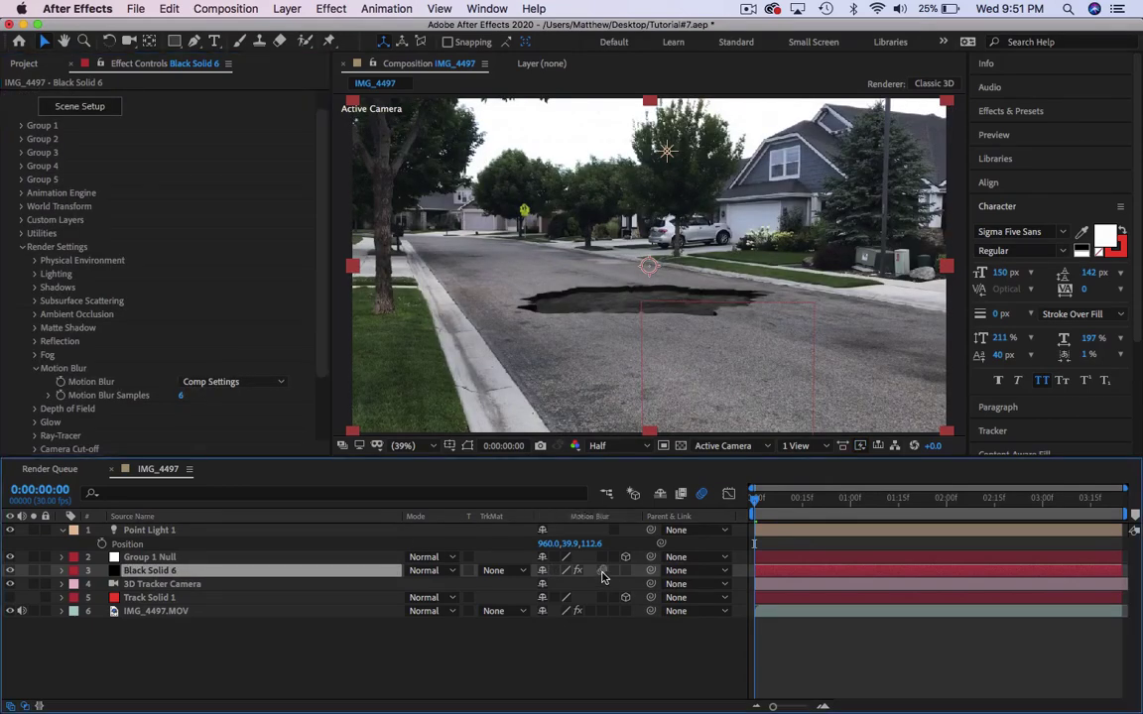
{"action": "left_click", "coordinate": [22, 248]}
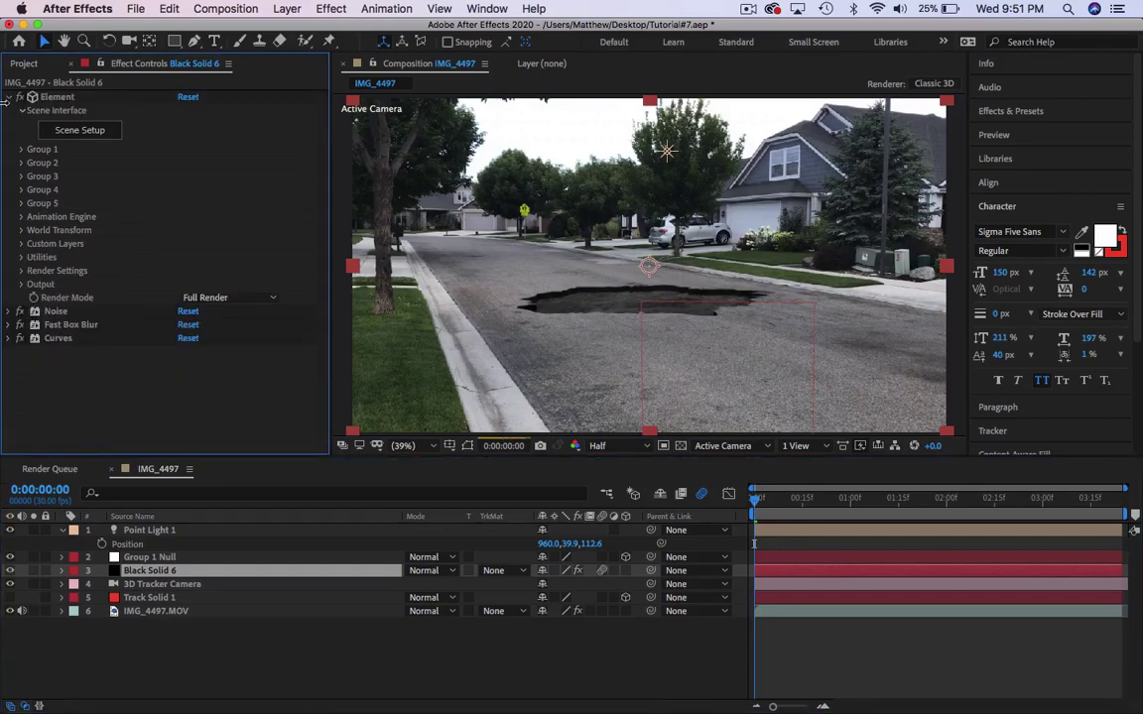